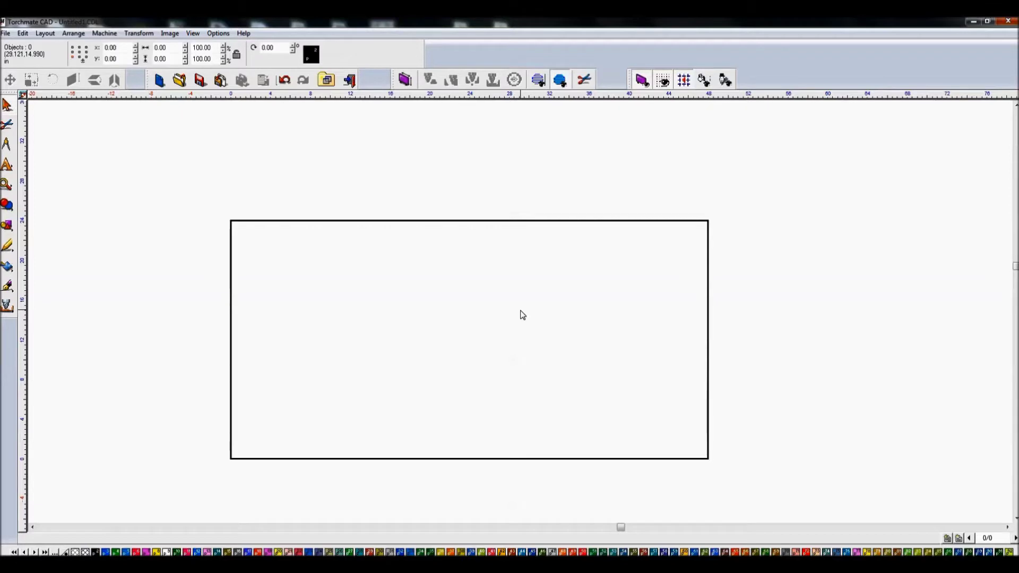
pyautogui.click(484, 202)
pyautogui.rightClick(340, 145)
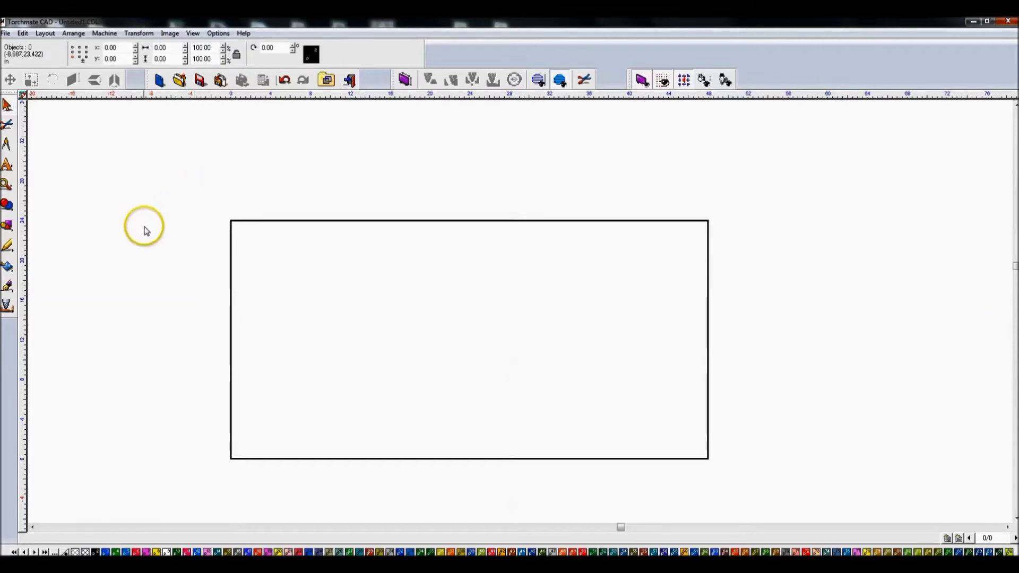
# Start the parametric Rectangle tool with the view wide enough for a shape much longer than the plate.
pyautogui.click(7, 205)
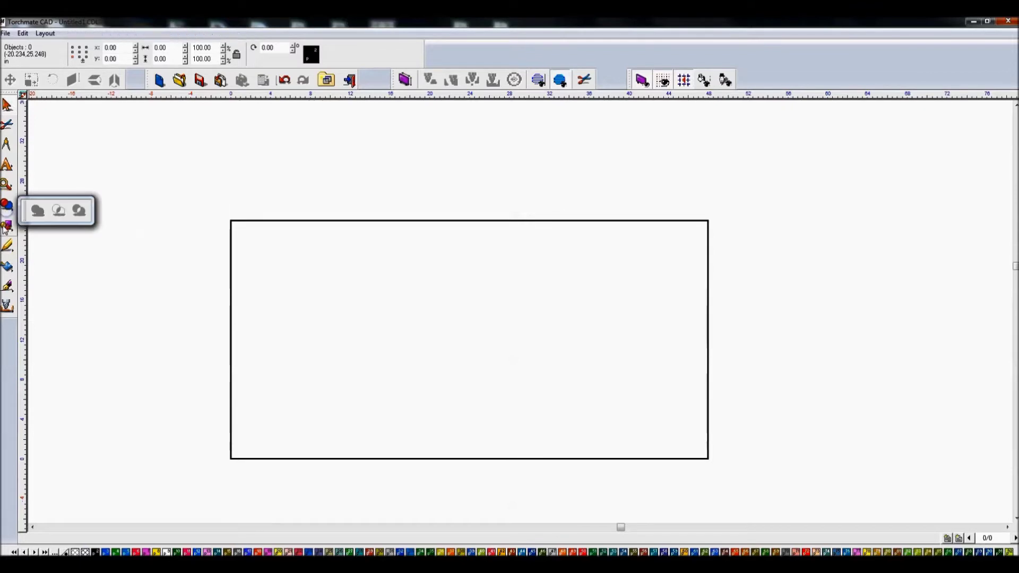
pyautogui.click(7, 226)
pyautogui.click(74, 230)
pyautogui.scroll(-1, 141, 214)
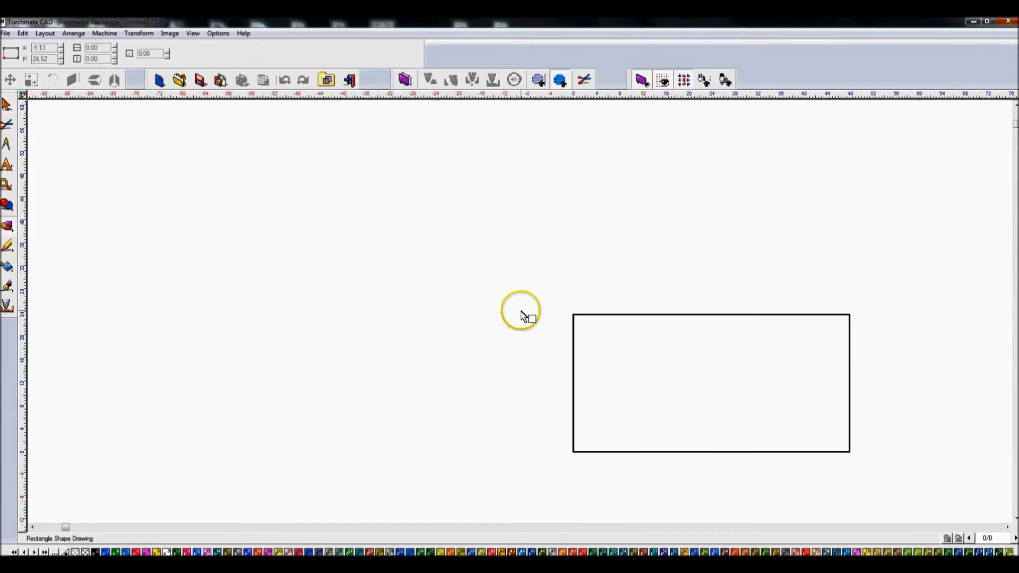
# Use the Calculator to work out the rectangle's length starting from a multiplication of 15, and close it.
pyautogui.press('super')
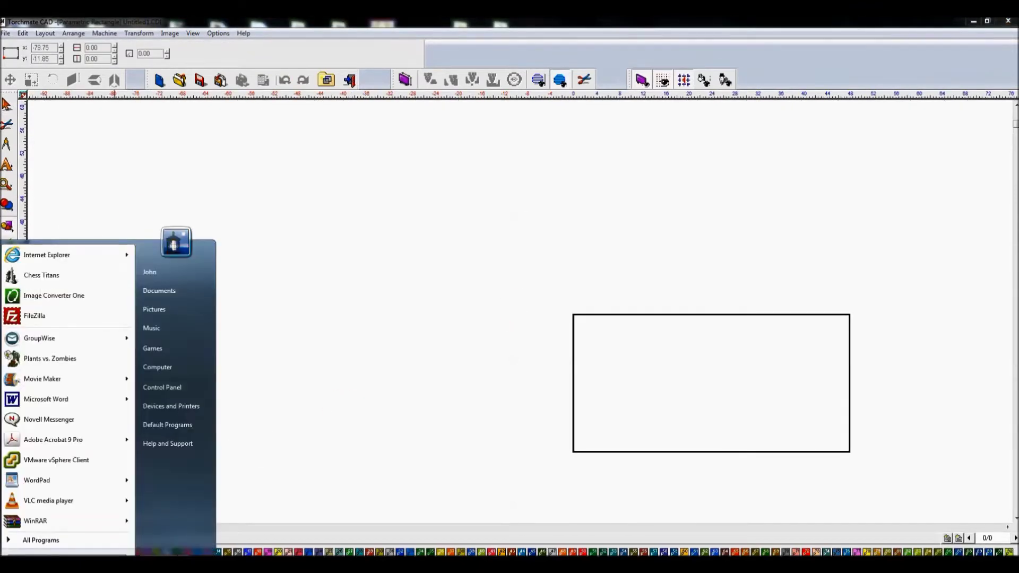
pyautogui.write('calc')
pyautogui.press('Return')
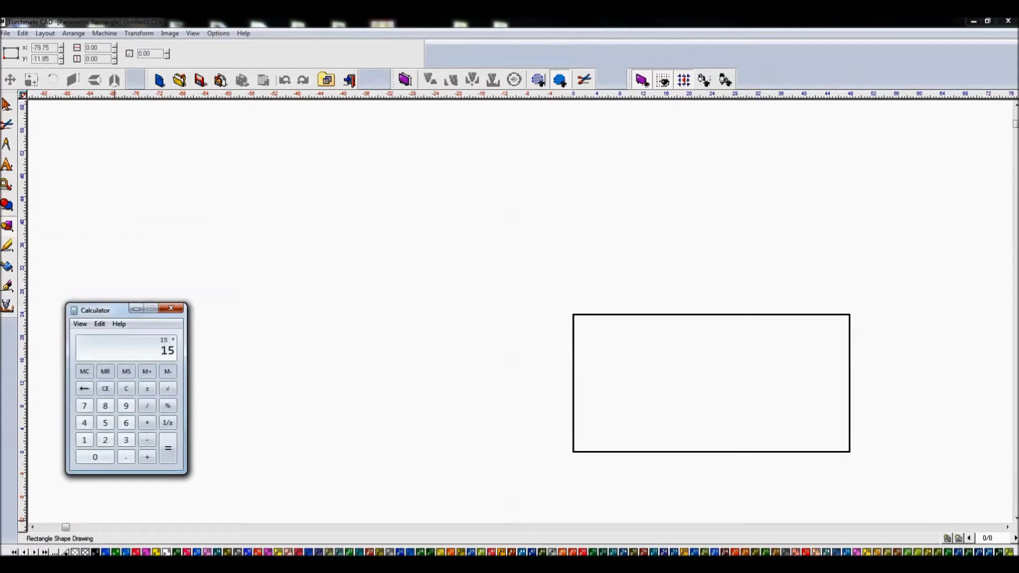
pyautogui.click(171, 309)
# Draw a long horizontal rectangle above the plate and set it to 188 inches wide and 5.125 inches high.
pyautogui.moveTo(193, 205); pyautogui.dragTo(979, 239)
pyautogui.click(105, 49)
pyautogui.write('188')
pyautogui.press('Tab')
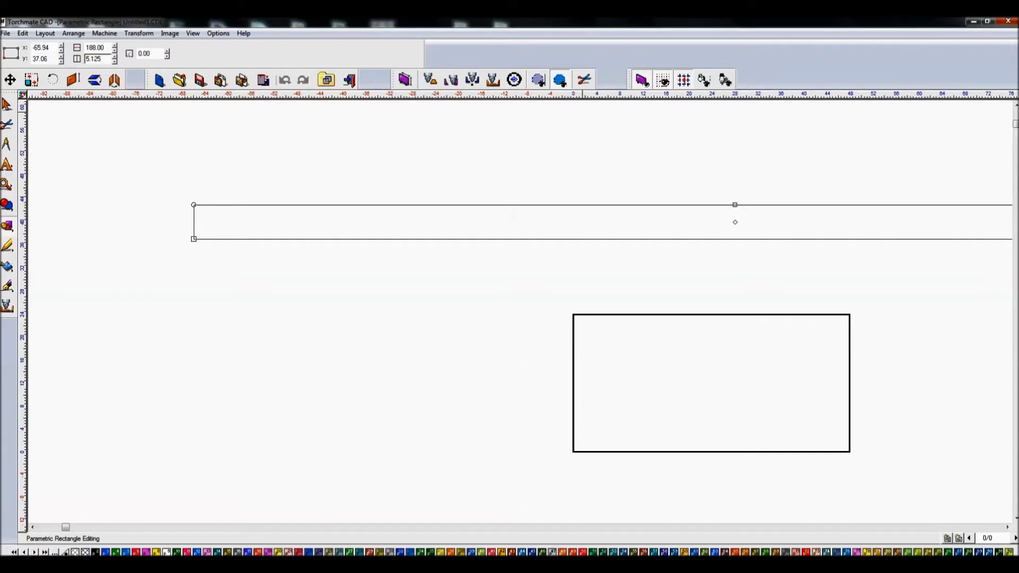
pyautogui.press('Return')
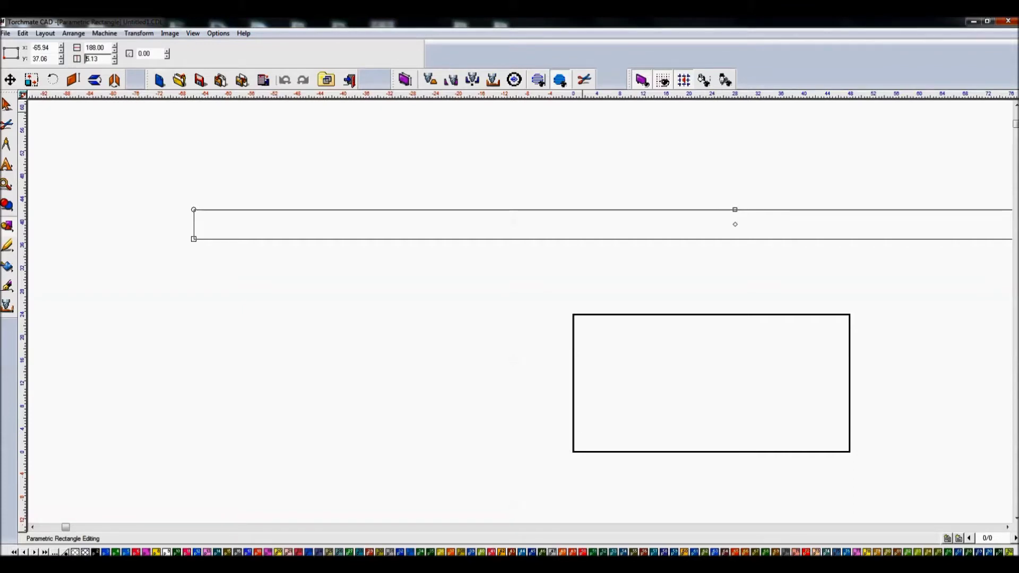
pyautogui.click(7, 104)
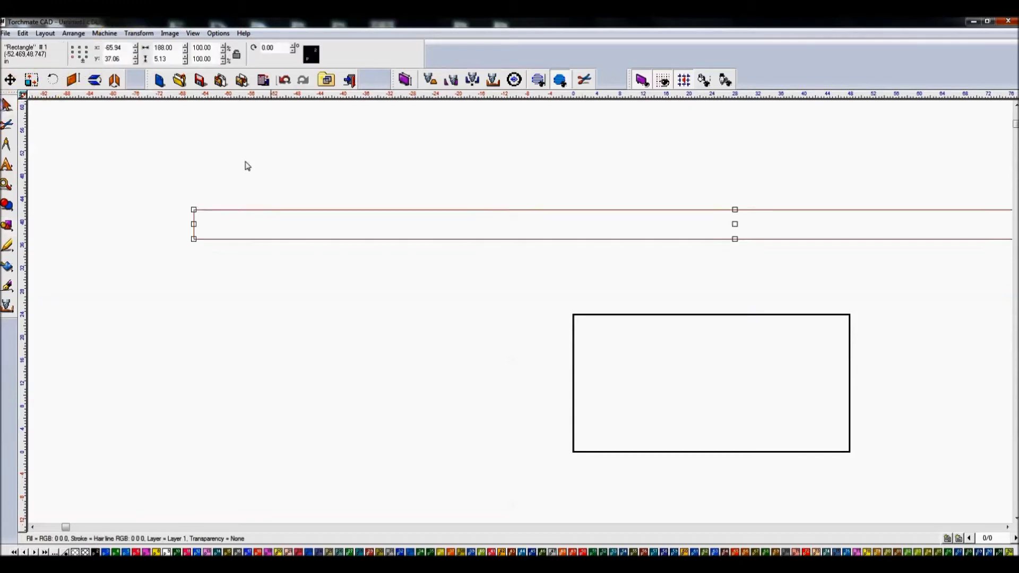
# Select all nodes of the long rectangle in node editing and convert the shape to arcs.
pyautogui.click(646, 285)
pyautogui.scroll(-2, 847, 233)
pyautogui.scroll(5, 537, 314)
pyautogui.scroll(-4, 503, 337)
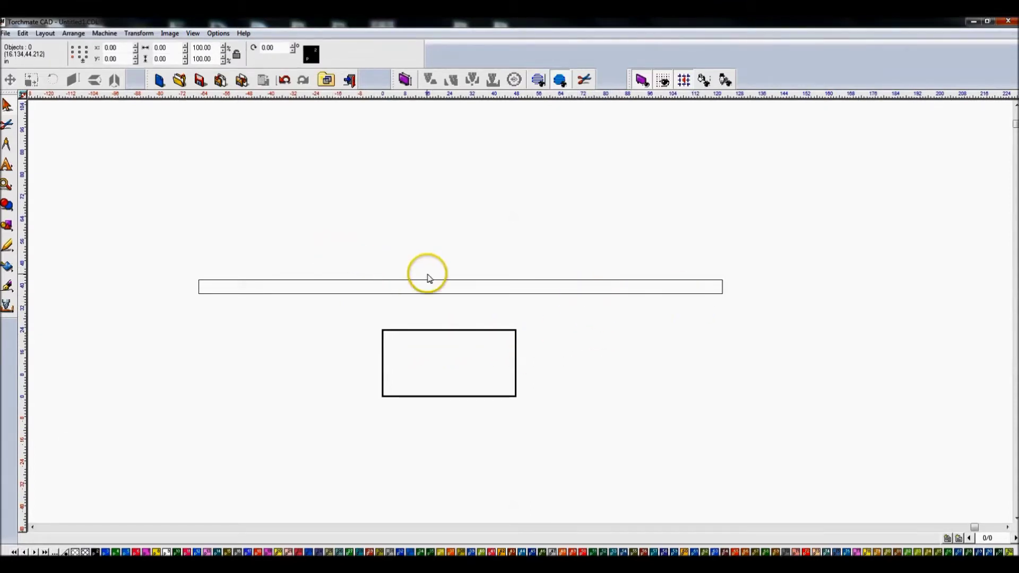
pyautogui.click(450, 280)
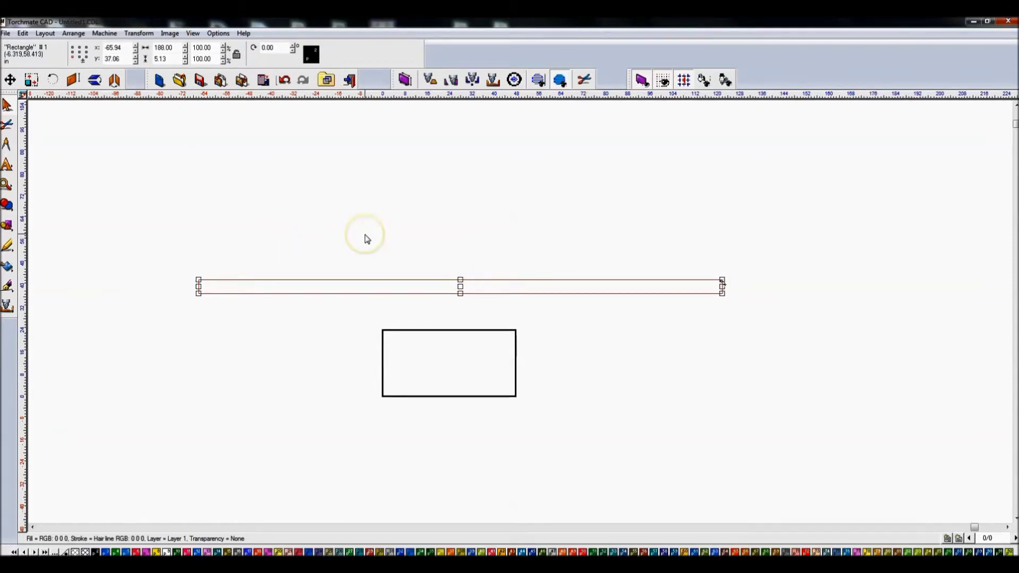
pyautogui.click(423, 241)
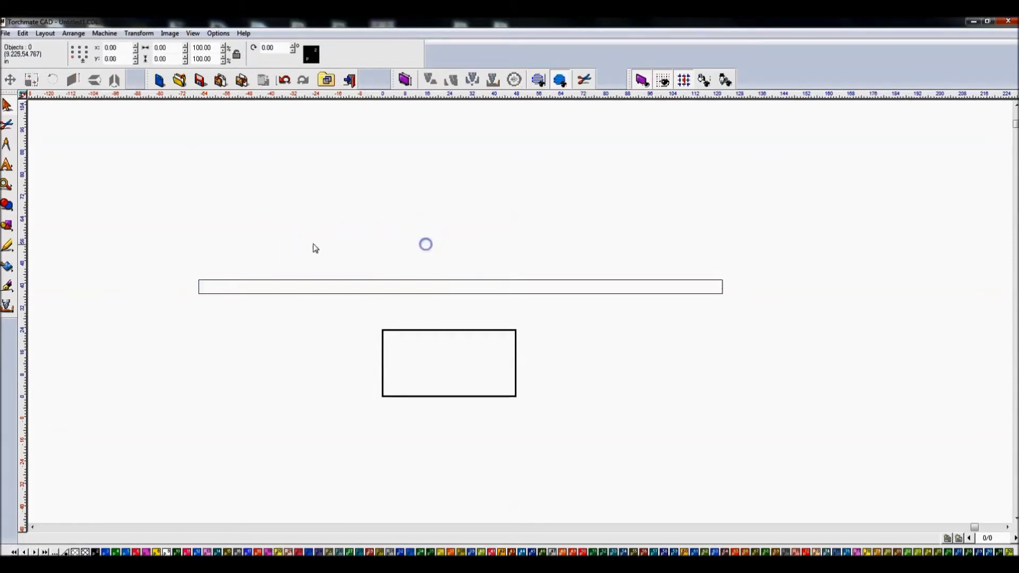
pyautogui.doubleClick(298, 279)
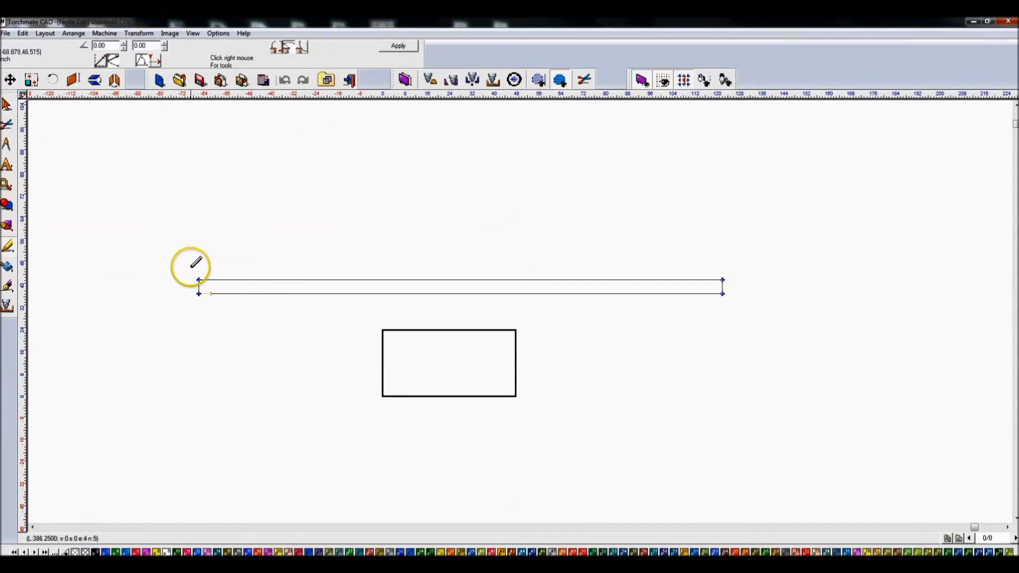
pyautogui.moveTo(184, 270); pyautogui.dragTo(746, 310)
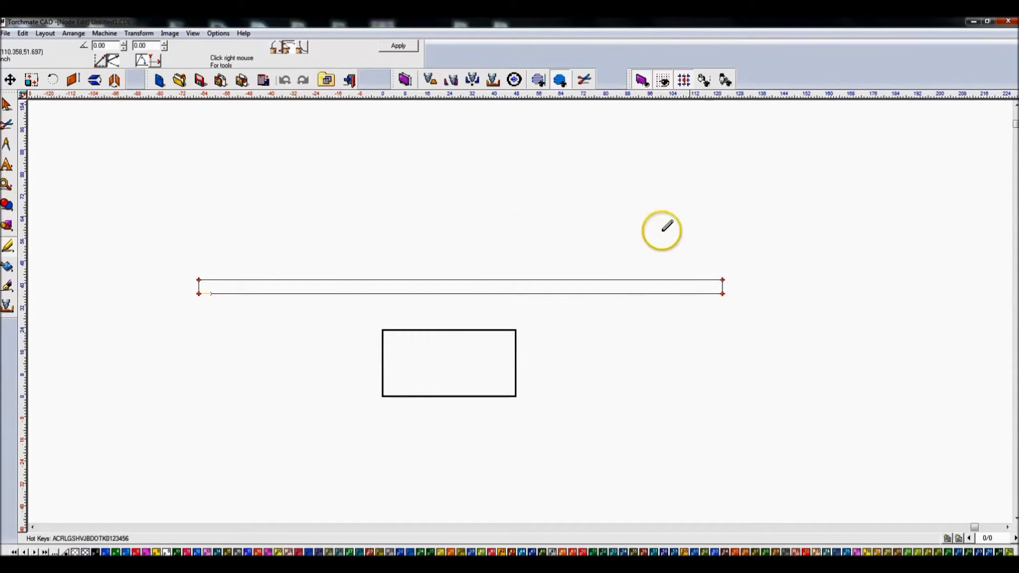
pyautogui.click(73, 33)
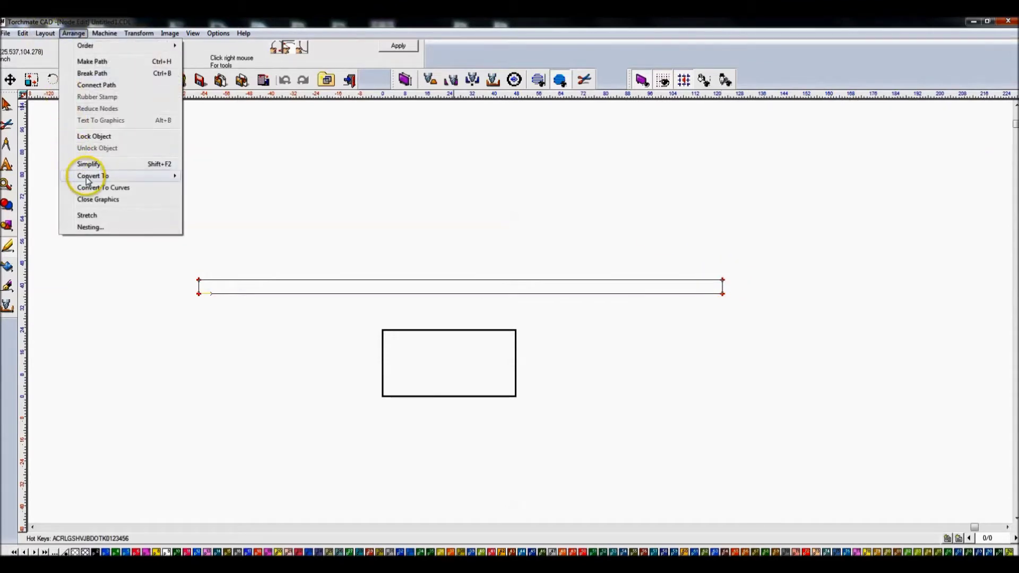
pyautogui.moveTo(89, 177)
pyautogui.click(206, 175)
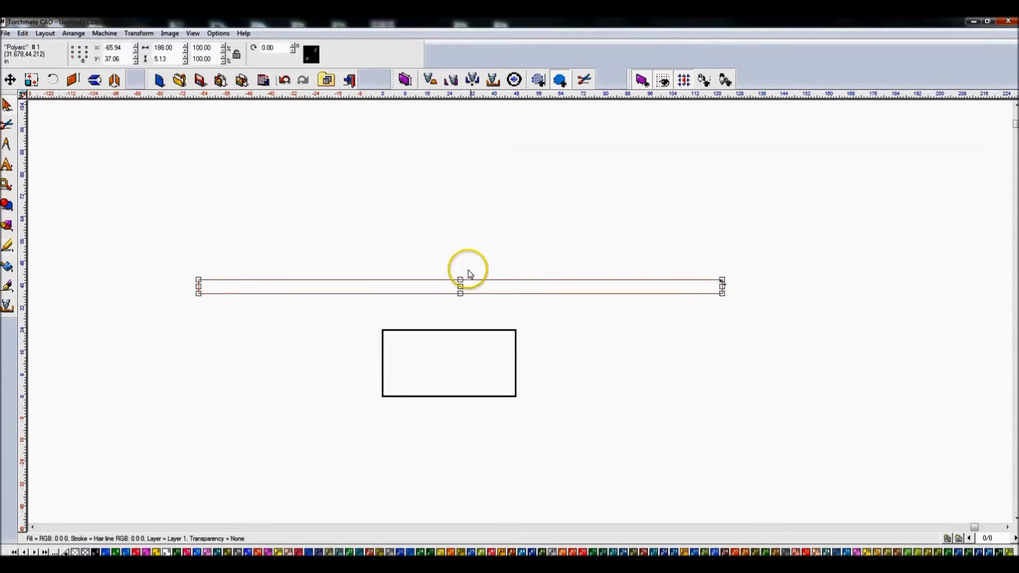
pyautogui.doubleClick(461, 287)
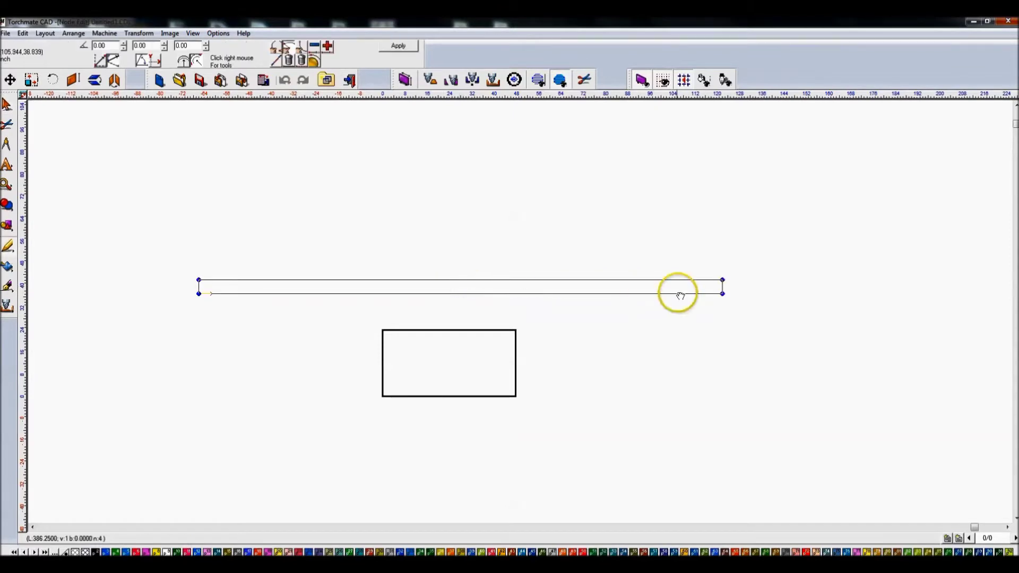
pyautogui.moveTo(716, 268); pyautogui.dragTo(734, 299)
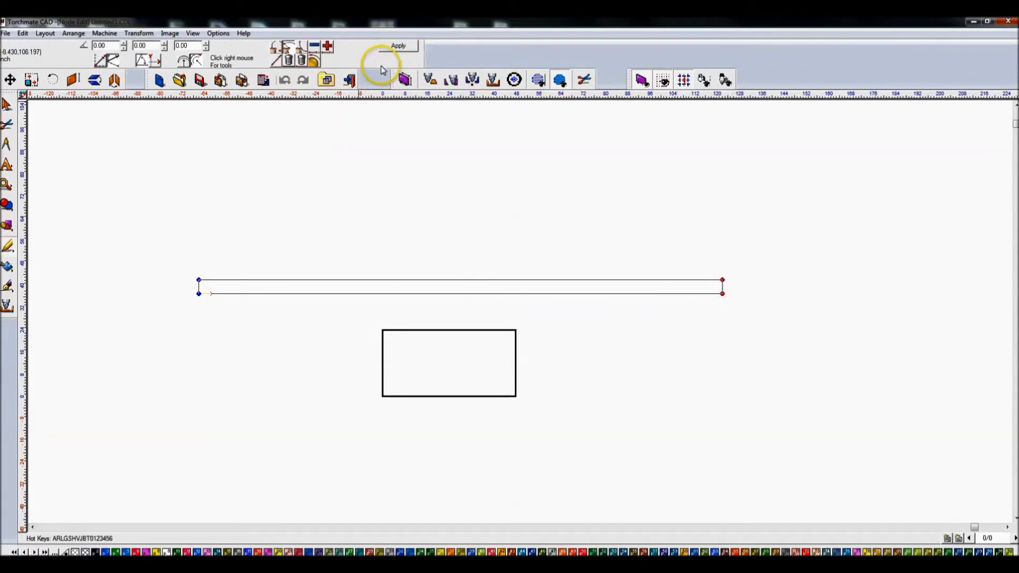
pyautogui.click(6, 105)
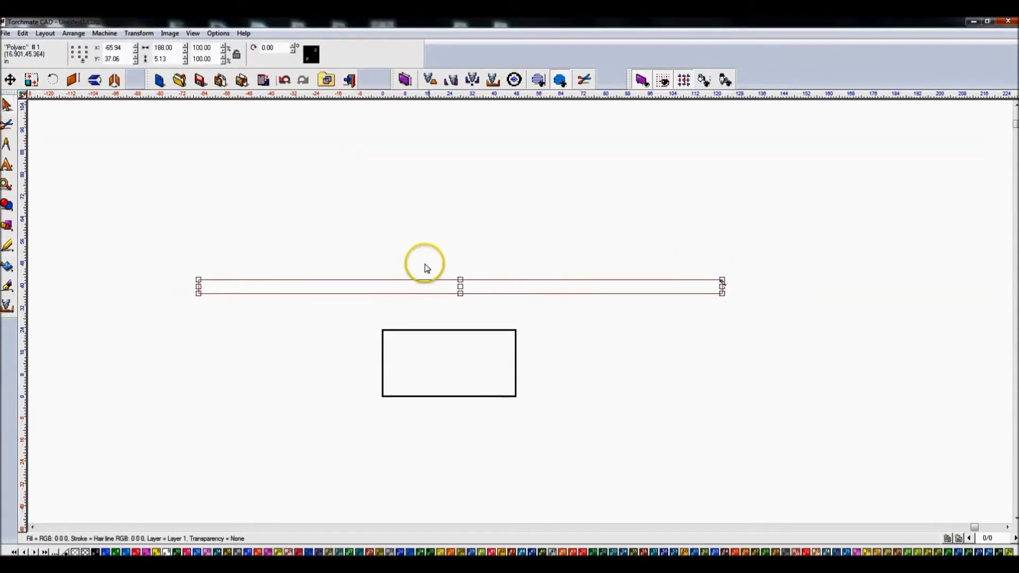
# Bow the strip's upper edge upward by about 0.5 inch at its midpoint in node editing and apply it.
pyautogui.click(502, 345)
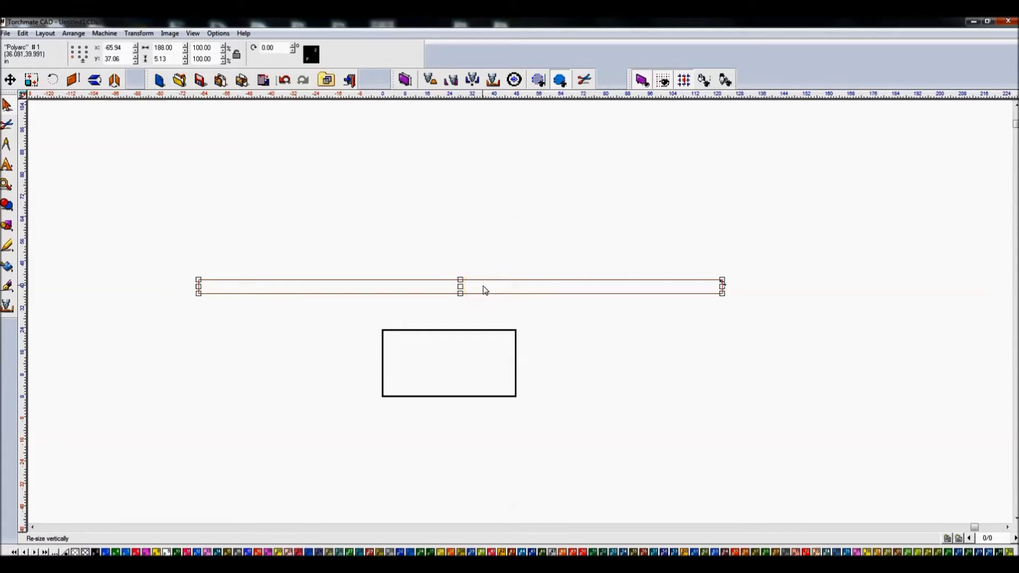
pyautogui.scroll(5, 462, 280)
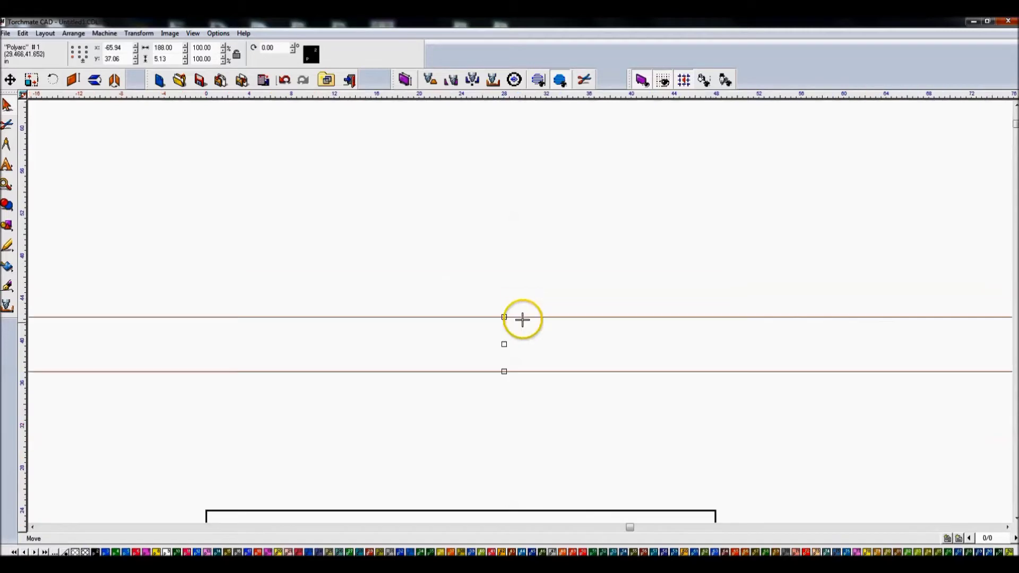
pyautogui.scroll(-4, 512, 305)
pyautogui.scroll(5, 513, 331)
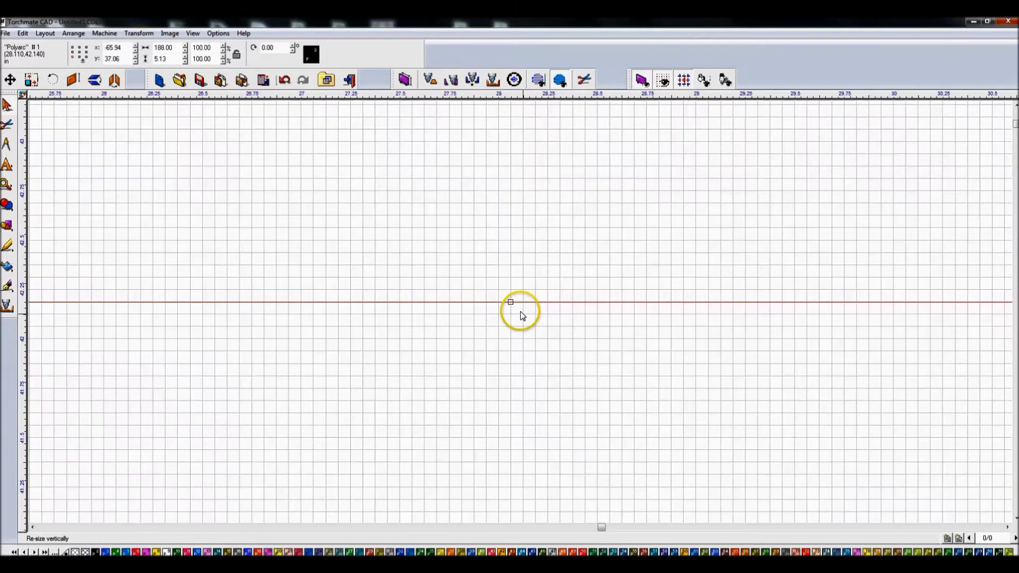
pyautogui.scroll(3, 523, 228)
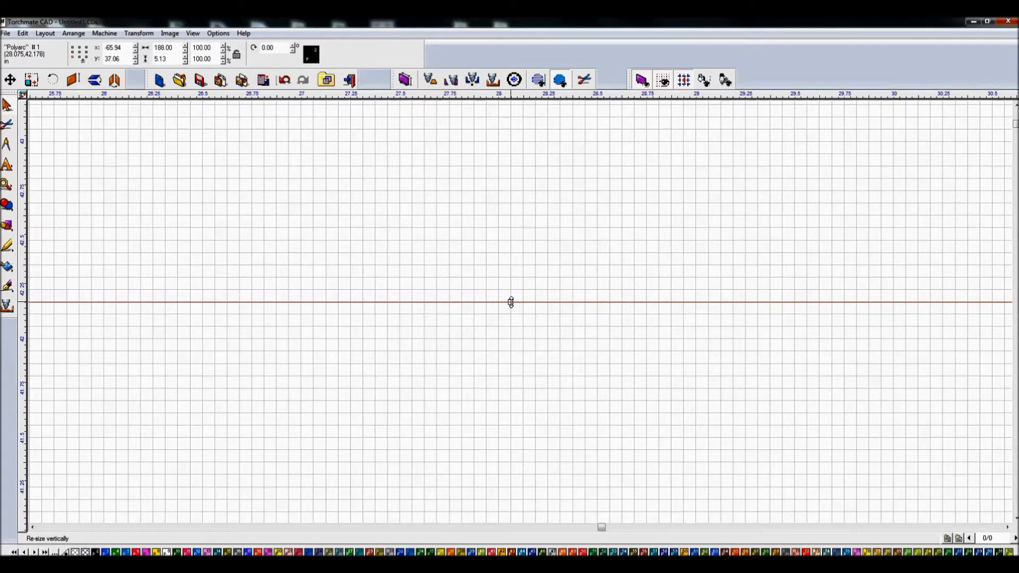
pyautogui.click(516, 307)
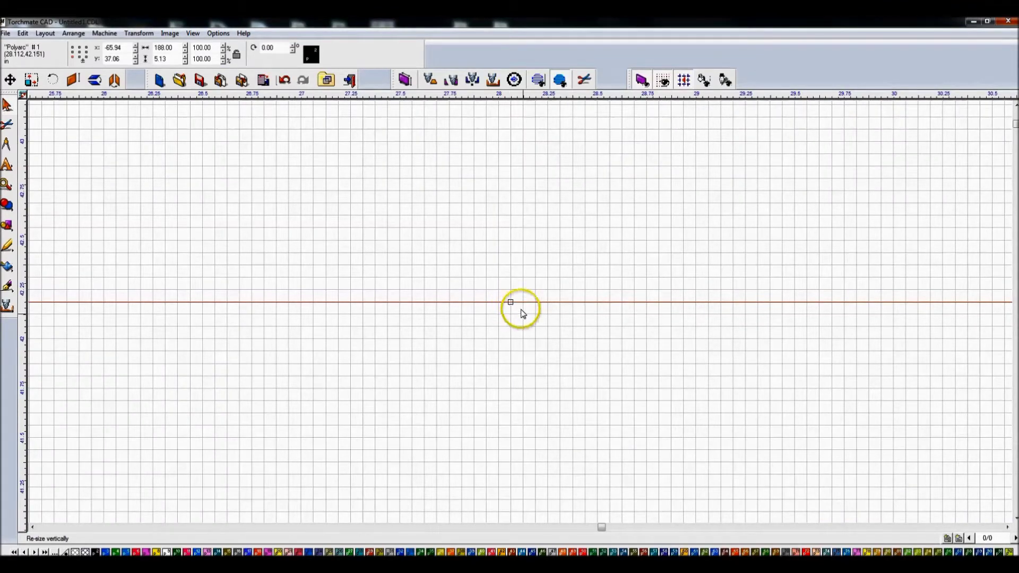
pyautogui.click(682, 81)
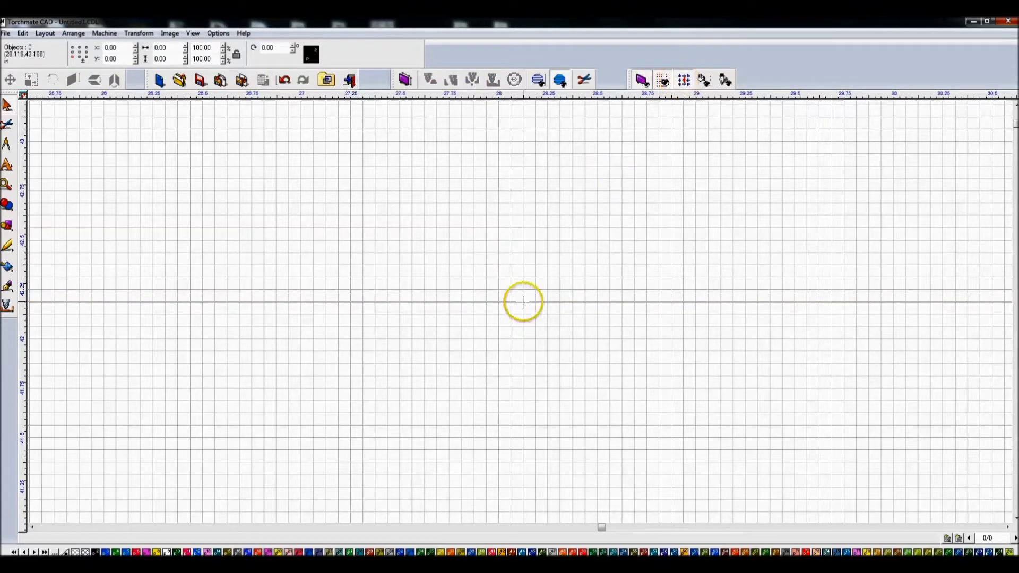
pyautogui.click(555, 340)
pyautogui.doubleClick(535, 303)
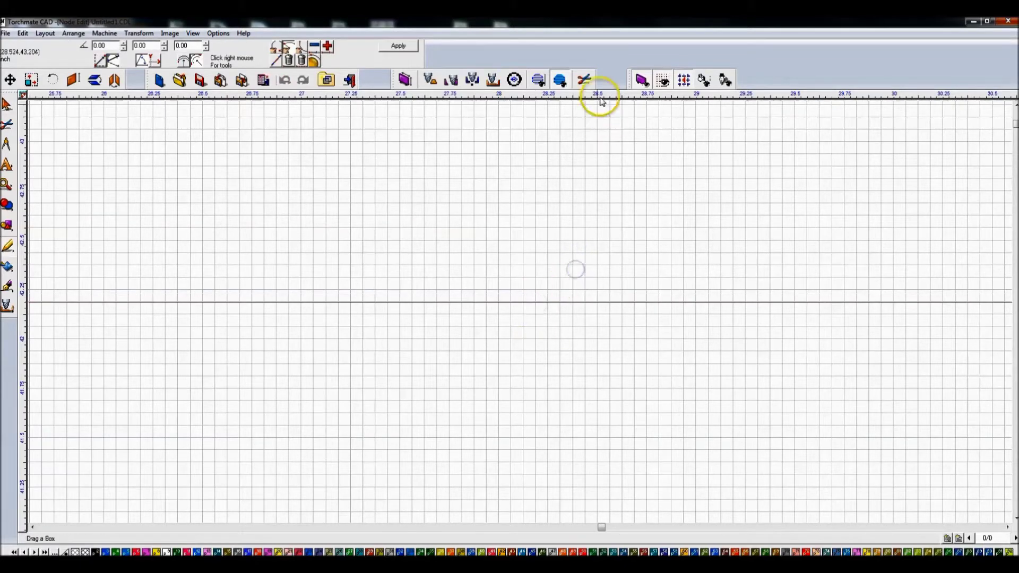
pyautogui.click(403, 46)
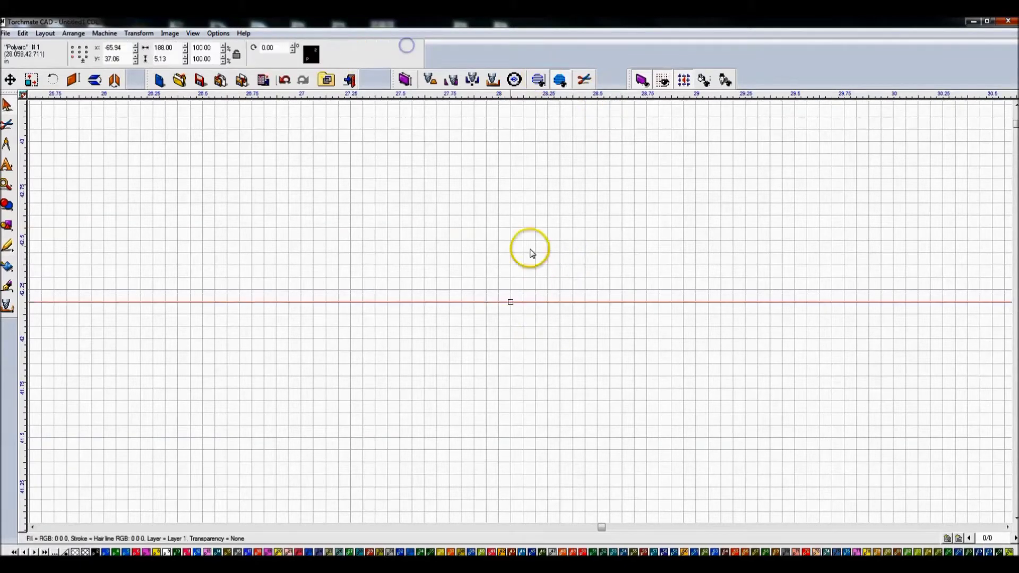
pyautogui.doubleClick(522, 301)
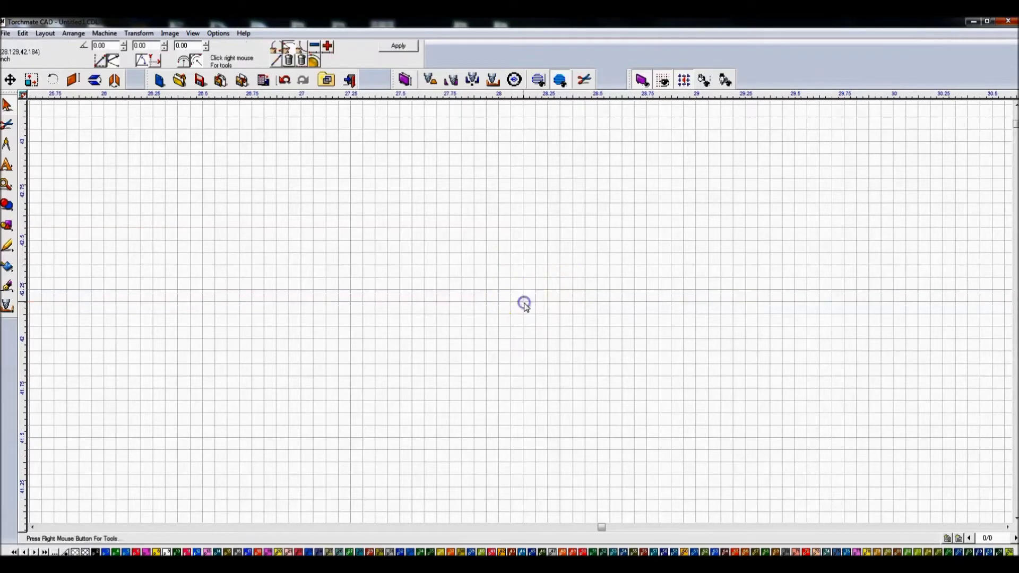
pyautogui.moveTo(512, 305); pyautogui.dragTo(510, 204)
pyautogui.scroll(-3, 530, 229)
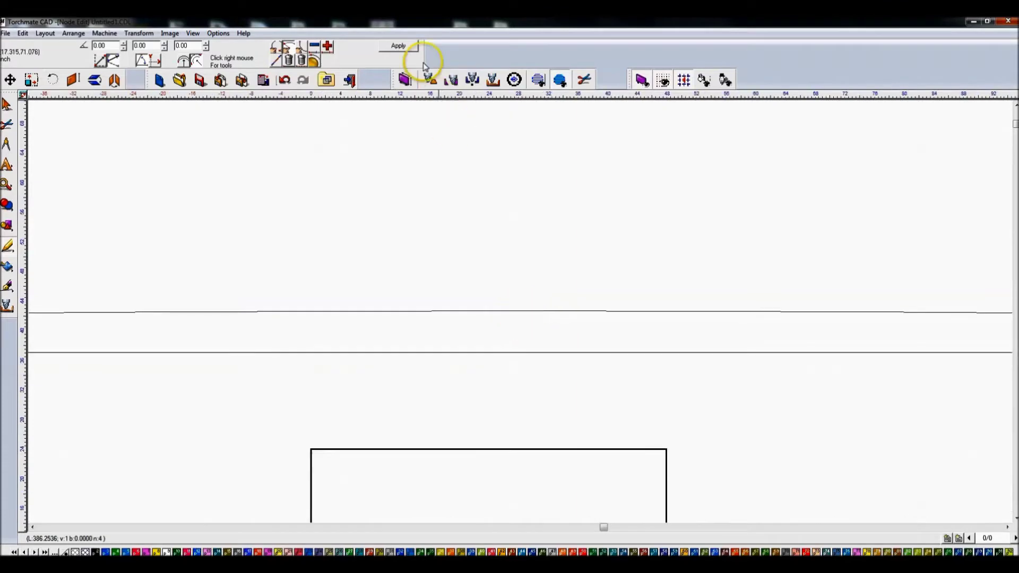
pyautogui.click(398, 45)
# Bow the strip's lower edge upward by about 0.5 inch at its midpoint in node editing and apply it.
pyautogui.scroll(10, 521, 318)
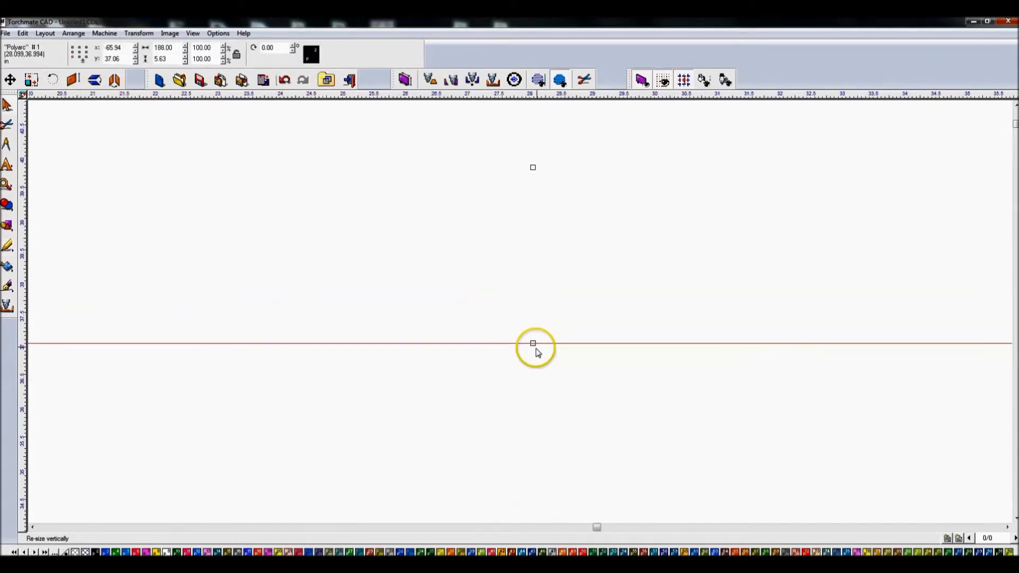
pyautogui.scroll(5, 520, 315)
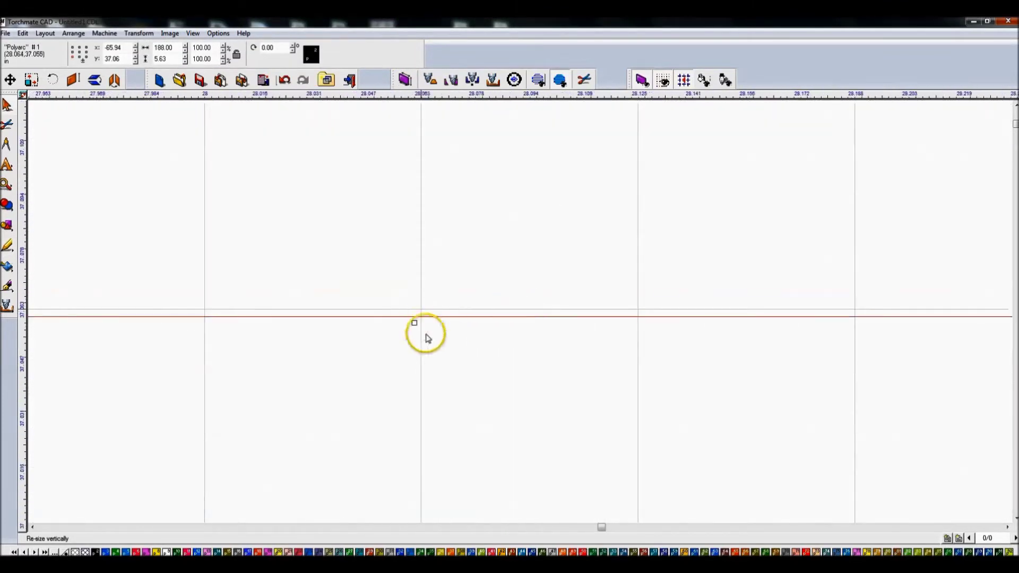
pyautogui.scroll(-3, 519, 310)
pyautogui.scroll(-1, 520, 311)
pyautogui.click(519, 318)
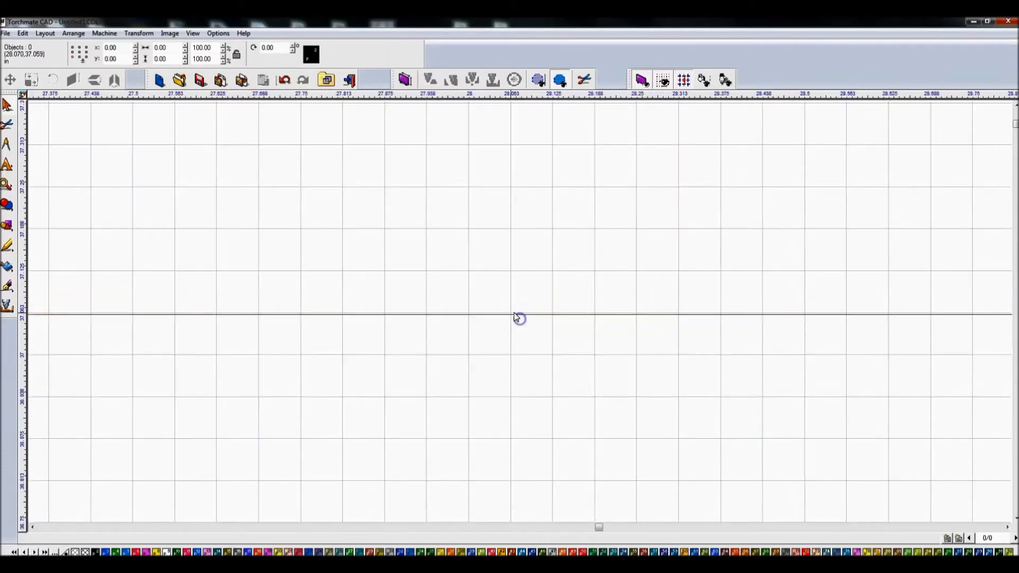
pyautogui.scroll(-1, 525, 297)
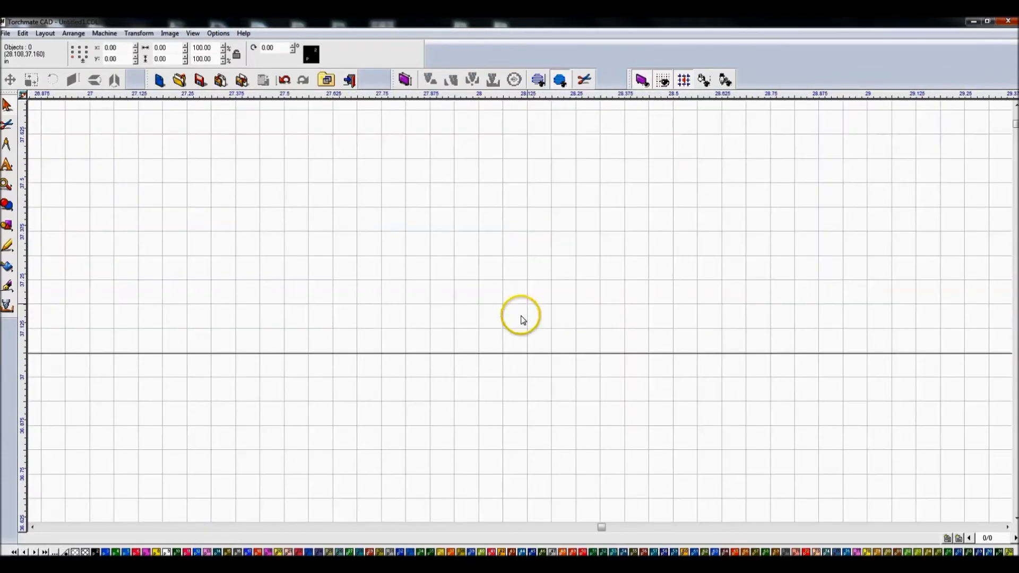
pyautogui.doubleClick(503, 353)
pyautogui.moveTo(505, 355); pyautogui.dragTo(500, 159)
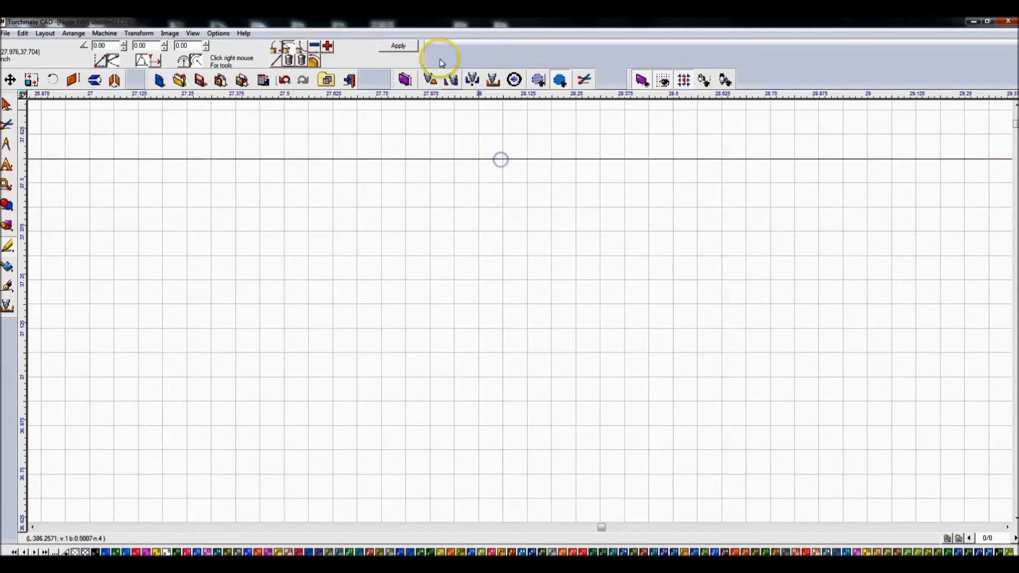
pyautogui.click(391, 46)
# Leave node editing and select the whole bowed strip to check its overall size.
pyautogui.scroll(-5, 550, 320)
pyautogui.scroll(-4, 551, 321)
pyautogui.click(330, 255)
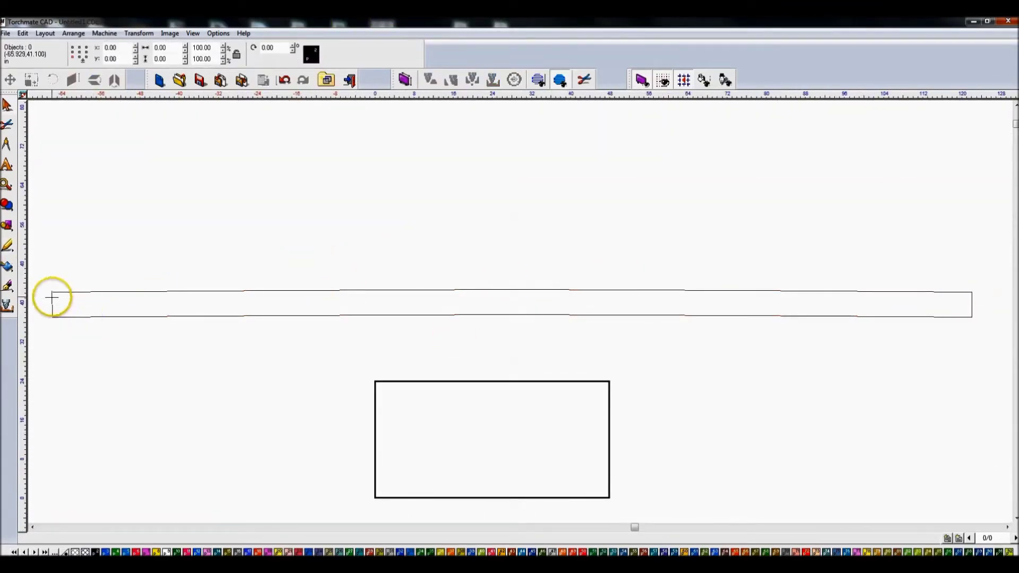
pyautogui.moveTo(41, 249); pyautogui.dragTo(979, 358)
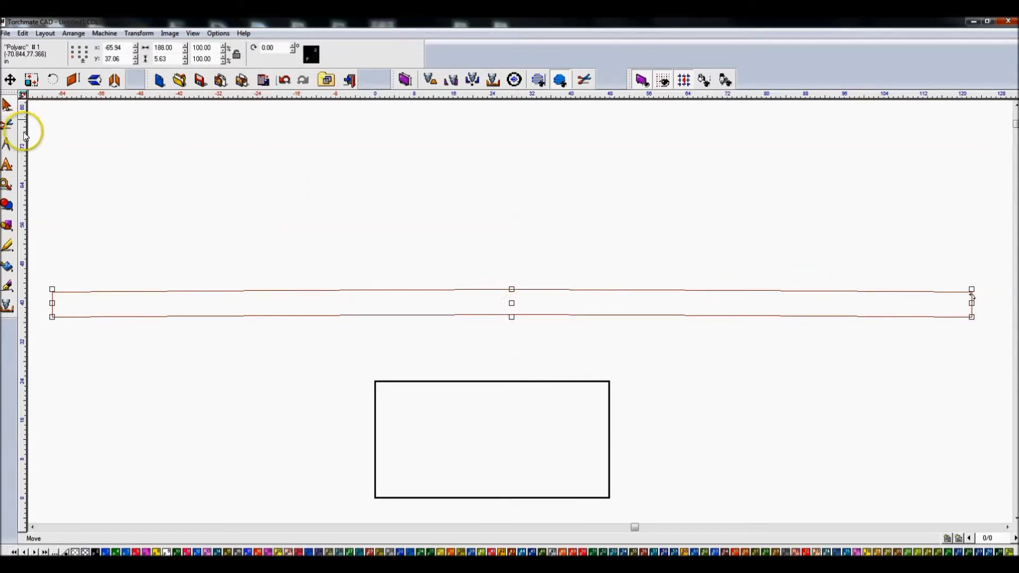
pyautogui.click(98, 148)
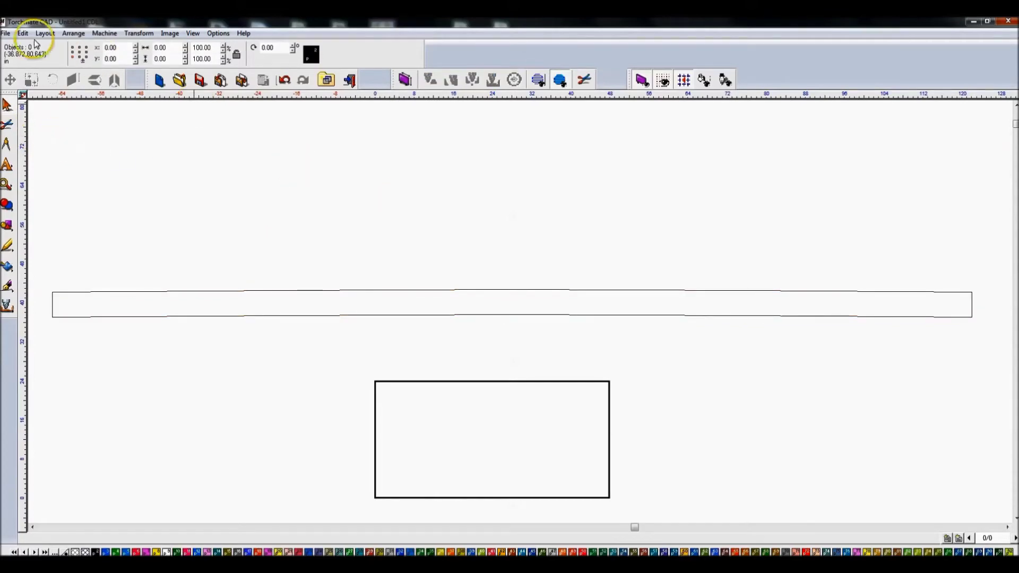
# Save the drawing as i_beam in the cnc folder reached from the desktop.
pyautogui.click(5, 33)
pyautogui.click(35, 117)
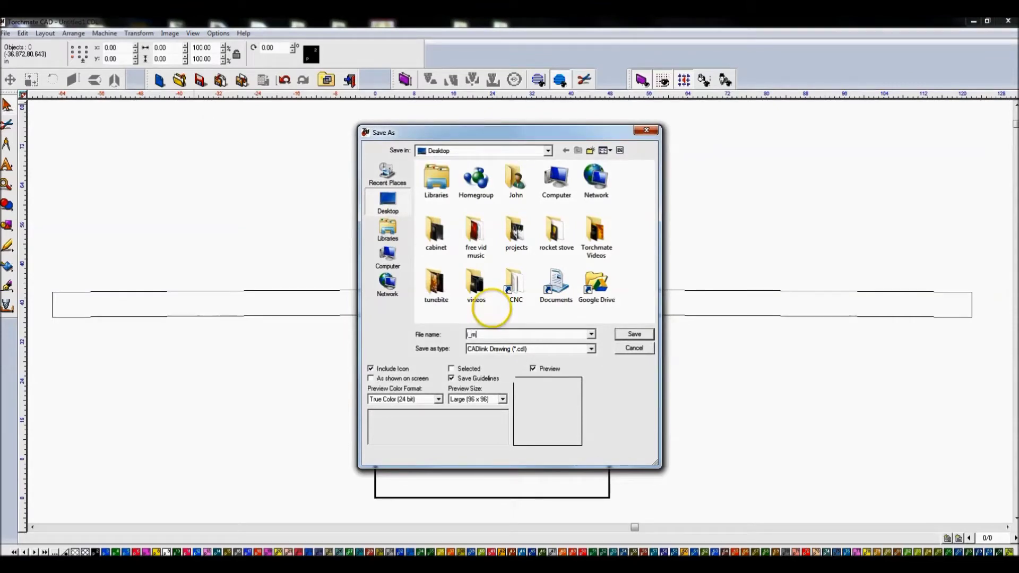
pyautogui.click(470, 243)
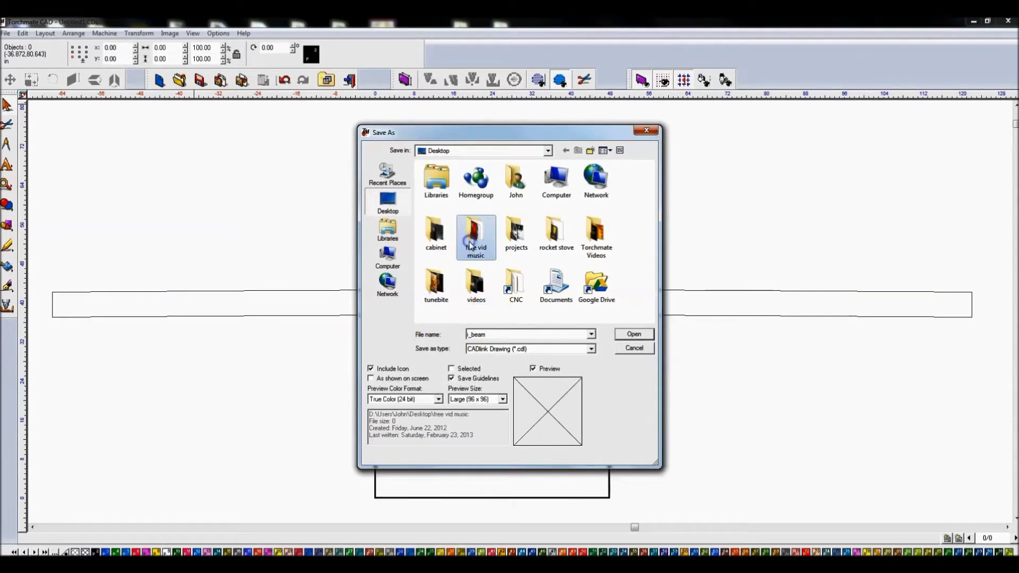
pyautogui.doubleClick(516, 287)
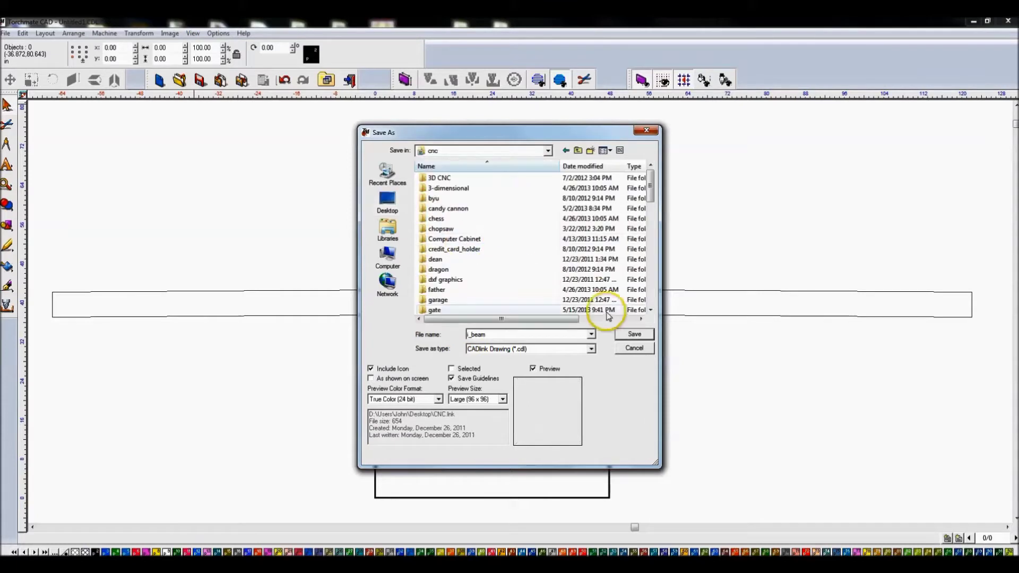
pyautogui.click(635, 335)
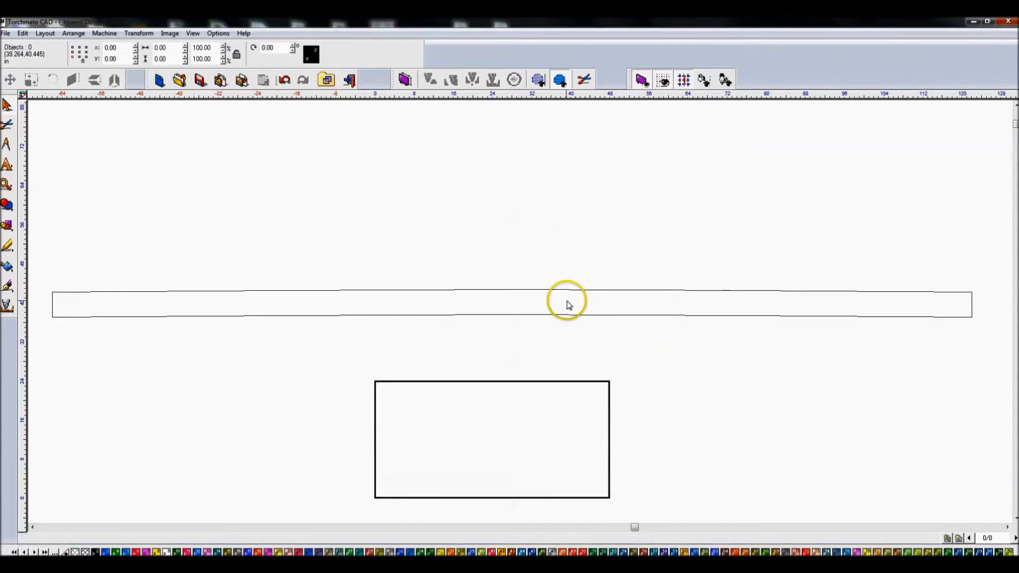
# Switch to Calculator, enter 188 divided by 4, and close it.
pyautogui.scroll(-3, 523, 312)
pyautogui.scroll(4, 521, 312)
pyautogui.scroll(-2, 520, 312)
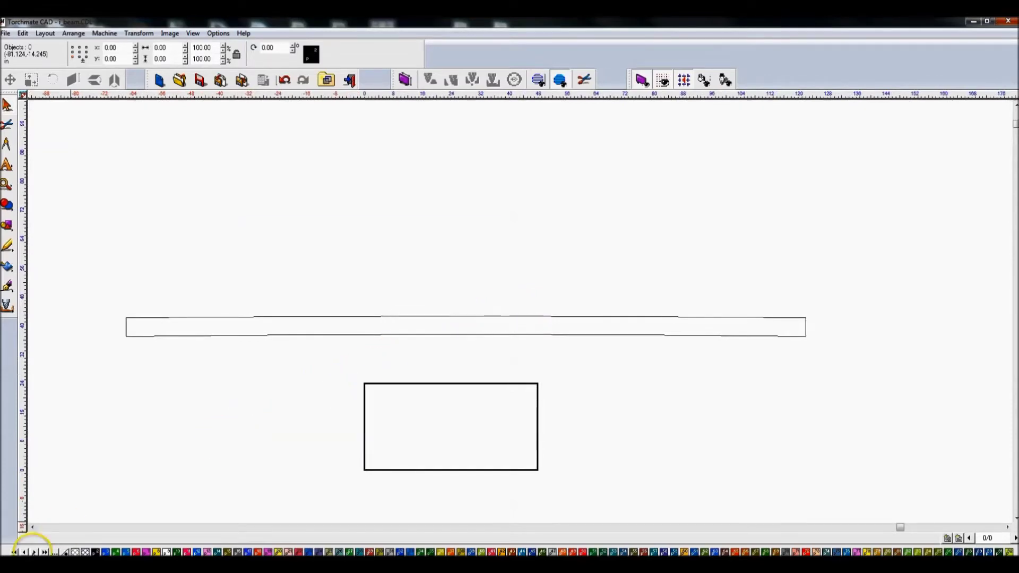
pyautogui.click(30, 547)
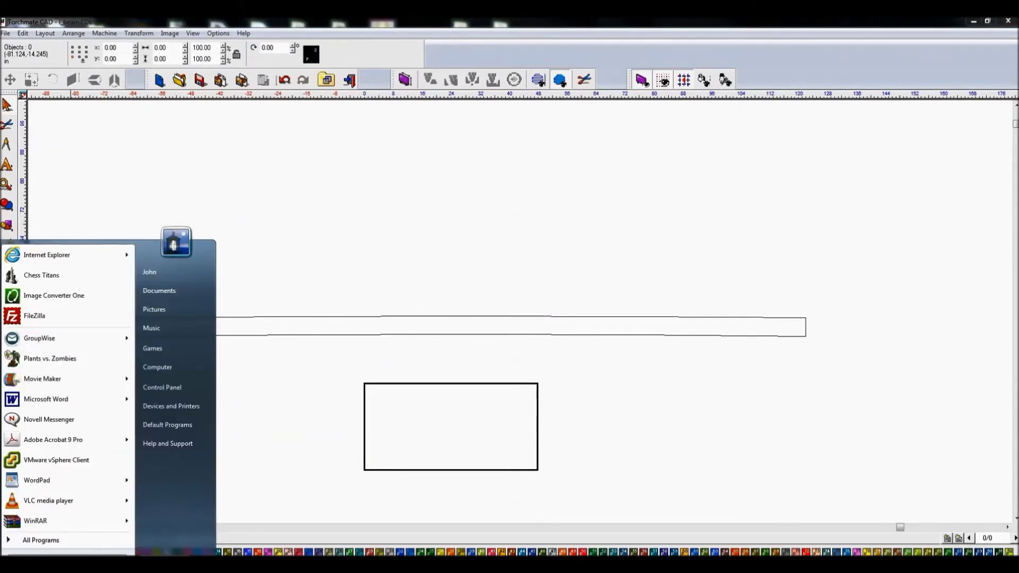
pyautogui.write('cal')
pyautogui.press('Return')
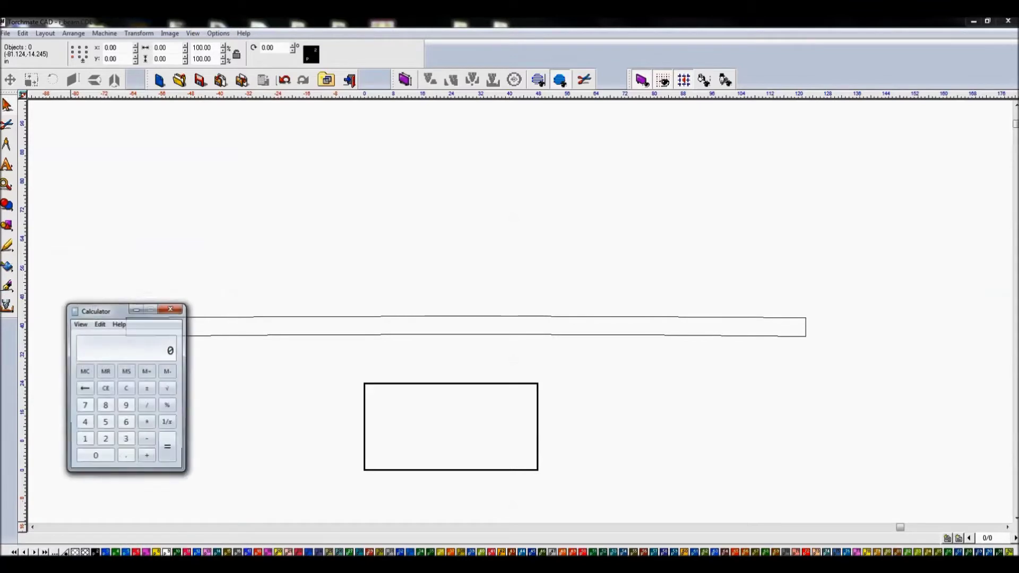
pyautogui.write('188 /')
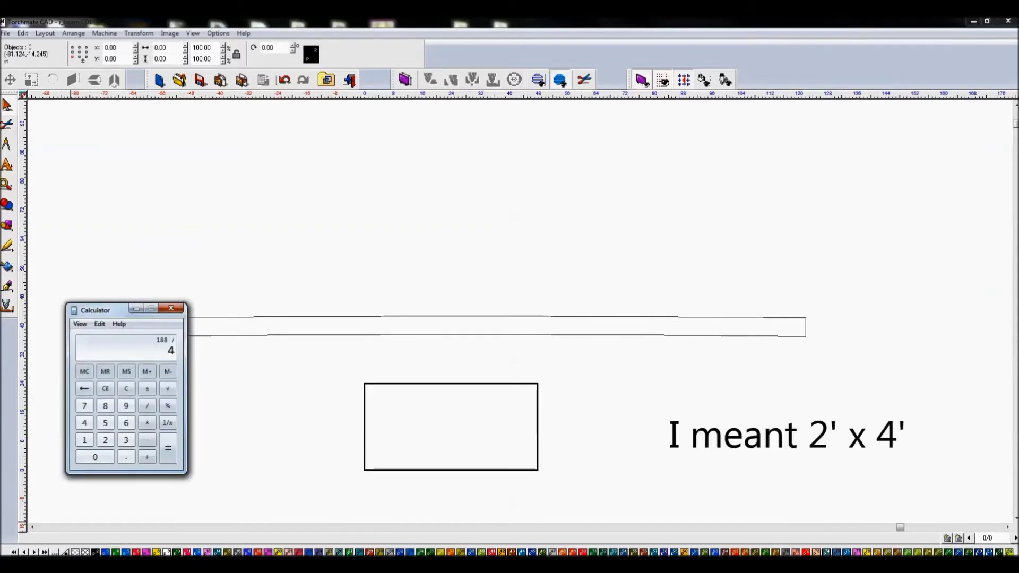
pyautogui.click(170, 308)
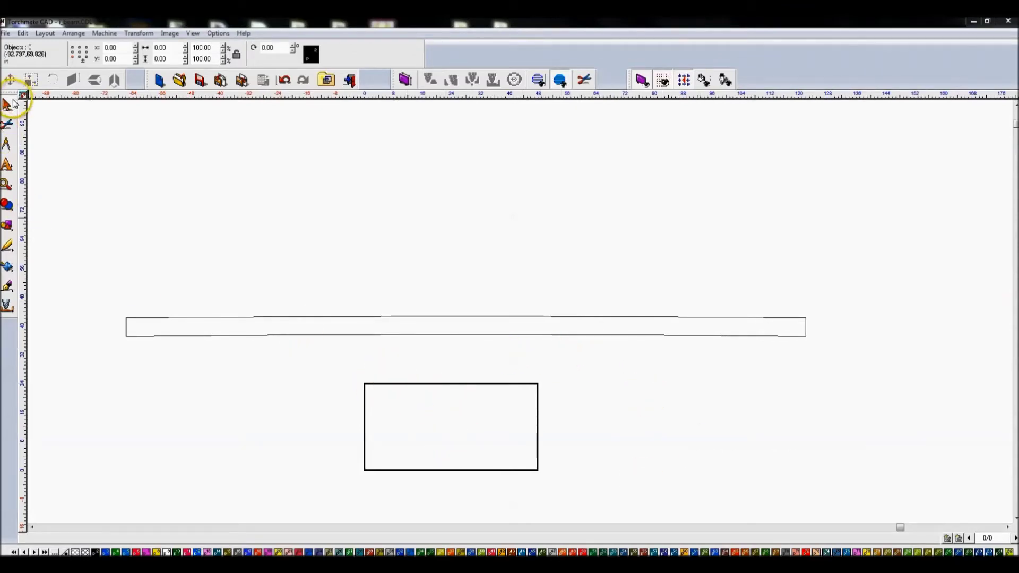
# Draw a thin vertical rectangle about 0.06 inch wide across the strip and set its height to 6 inches.
pyautogui.click(12, 104)
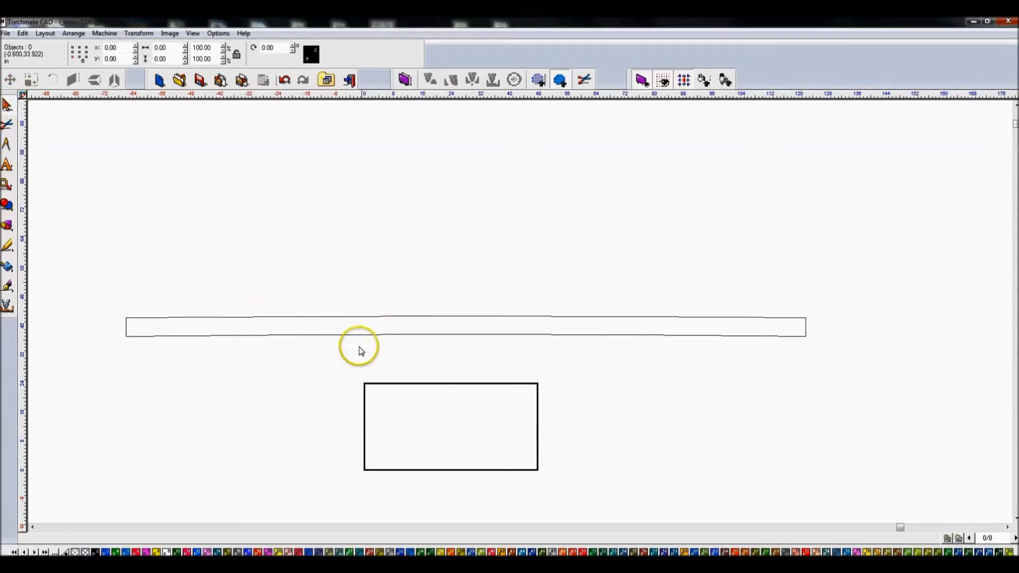
pyautogui.scroll(1, 520, 309)
pyautogui.scroll(-1, 621, 313)
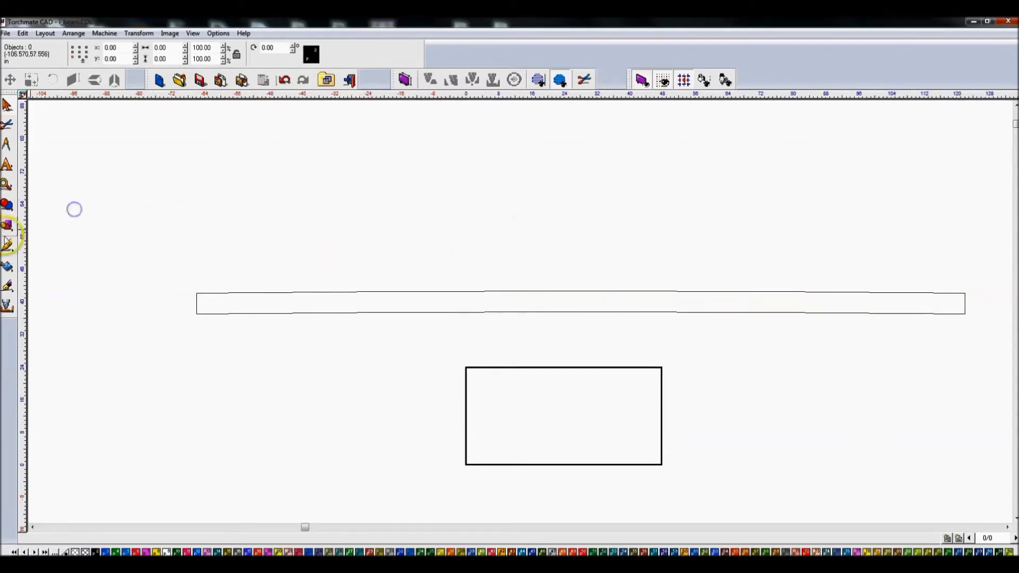
pyautogui.click(7, 208)
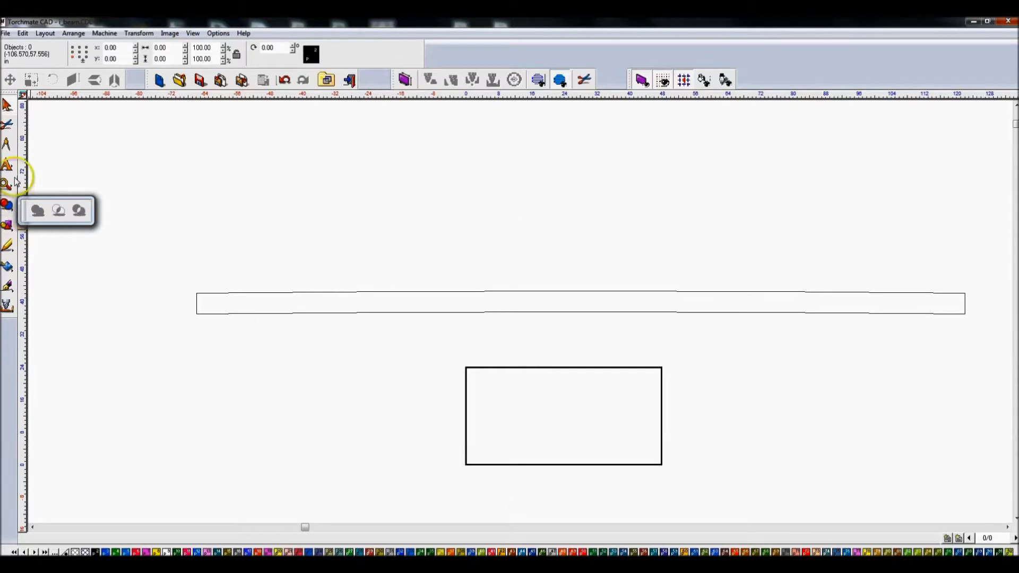
pyautogui.click(7, 224)
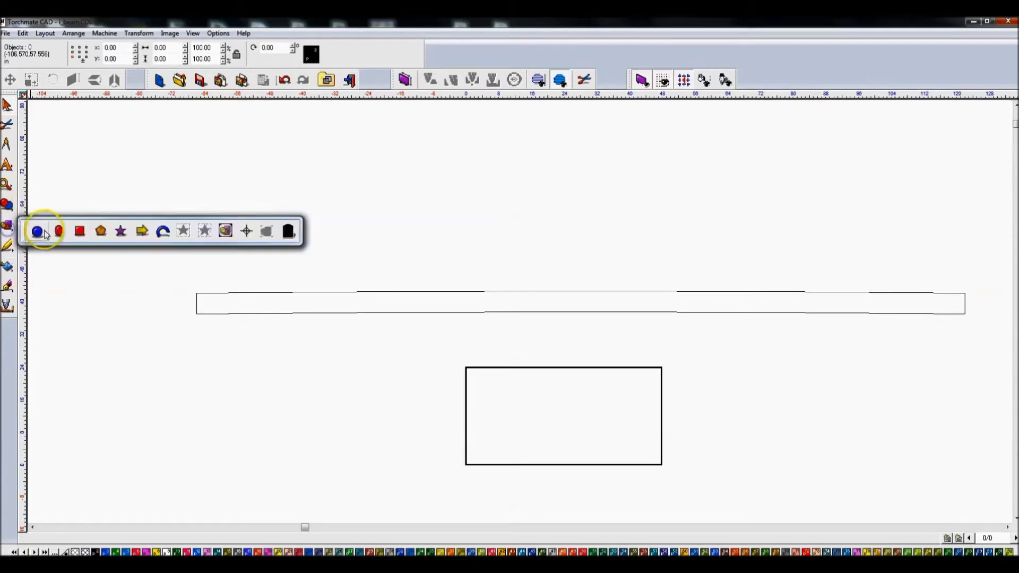
pyautogui.click(77, 230)
pyautogui.scroll(1, 522, 317)
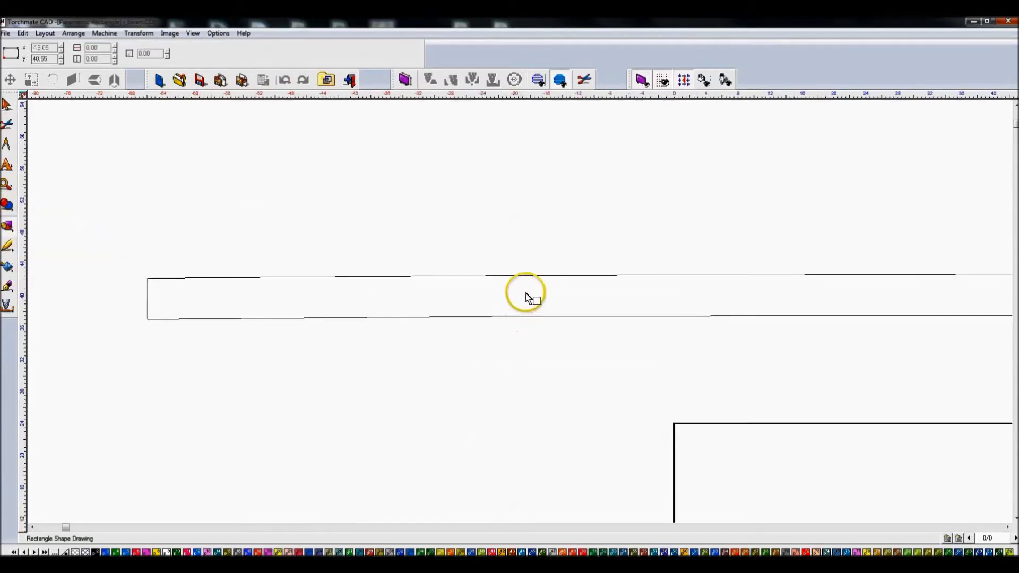
pyautogui.moveTo(456, 247); pyautogui.dragTo(455, 326)
pyautogui.scroll(3, 455, 325)
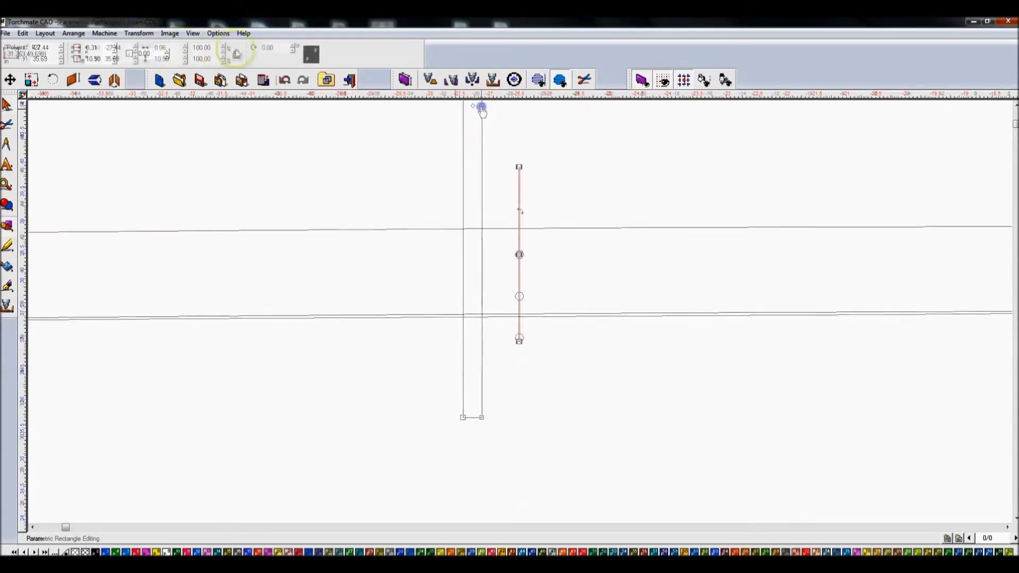
pyautogui.doubleClick(173, 58)
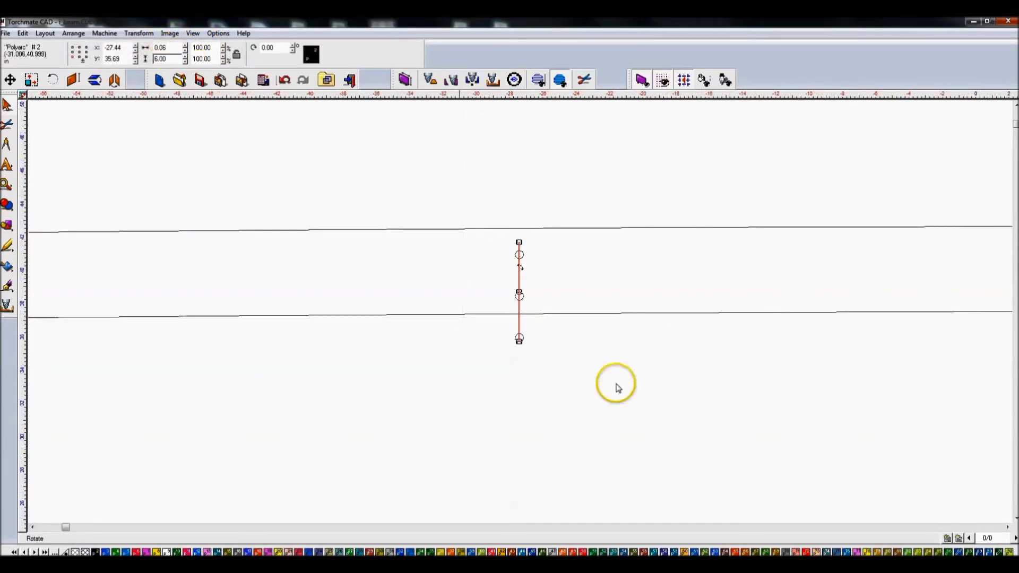
# Move the thin rectangle across the strip, then align the circles on it and distribute them evenly along its height.
pyautogui.moveTo(520, 293); pyautogui.dragTo(566, 276)
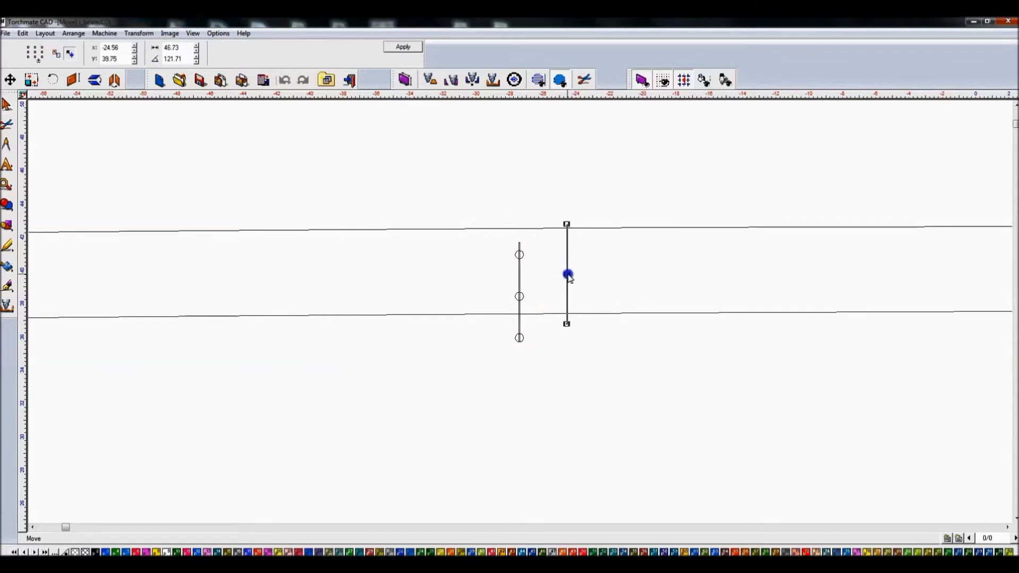
pyautogui.moveTo(476, 239); pyautogui.dragTo(541, 385)
pyautogui.click(542, 291)
pyautogui.click(526, 256)
pyautogui.moveTo(459, 192); pyautogui.dragTo(556, 423)
pyautogui.keyDown('shift'); pyautogui.click(563, 285); pyautogui.keyUp('shift')
pyautogui.hotkey('ctrl', 'k')
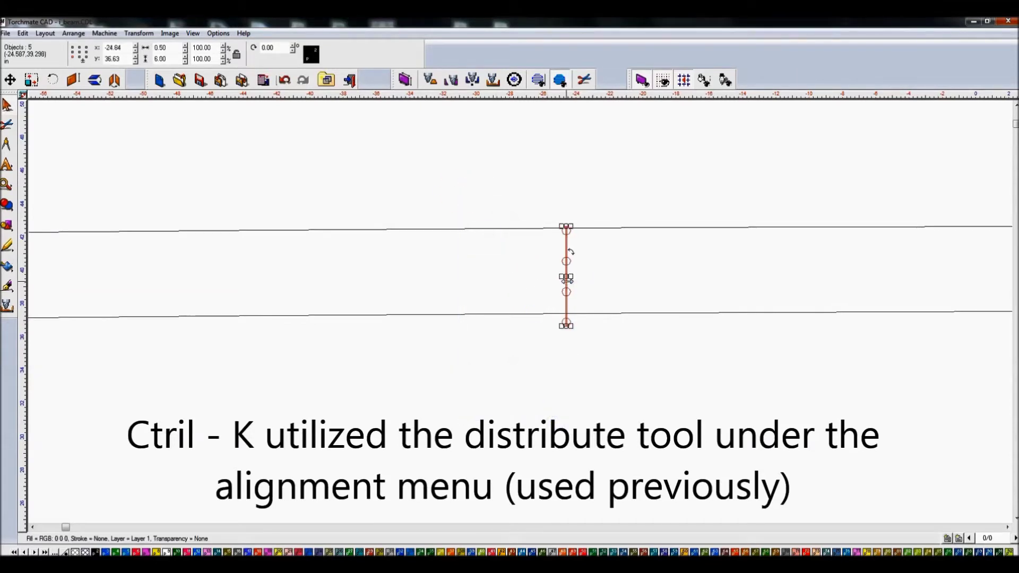
pyautogui.click(612, 358)
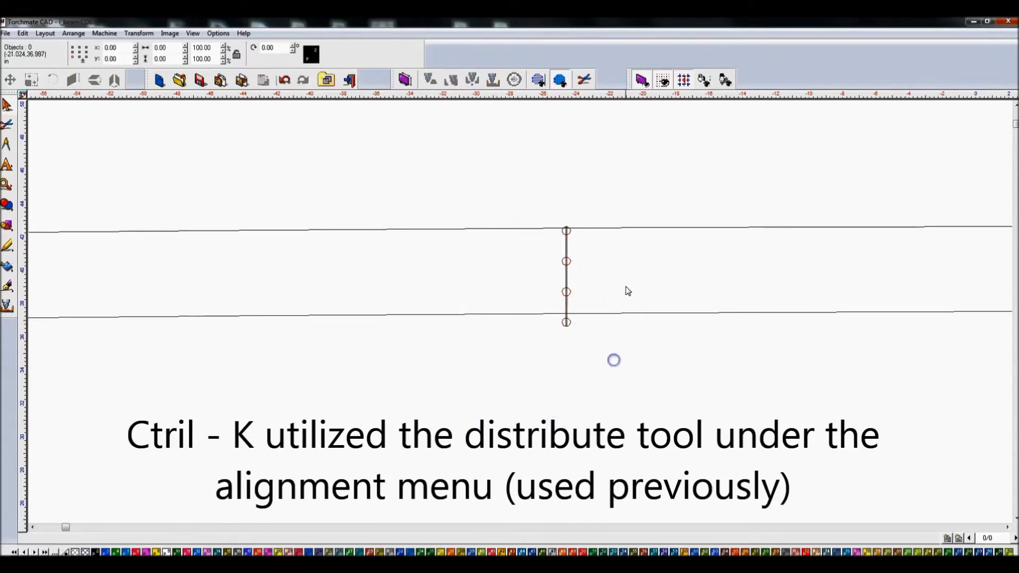
# Delete the top and bottom circles and center the grouped thin rectangle and remaining circles vertically on the strip.
pyautogui.click(567, 231)
pyautogui.click(567, 322)
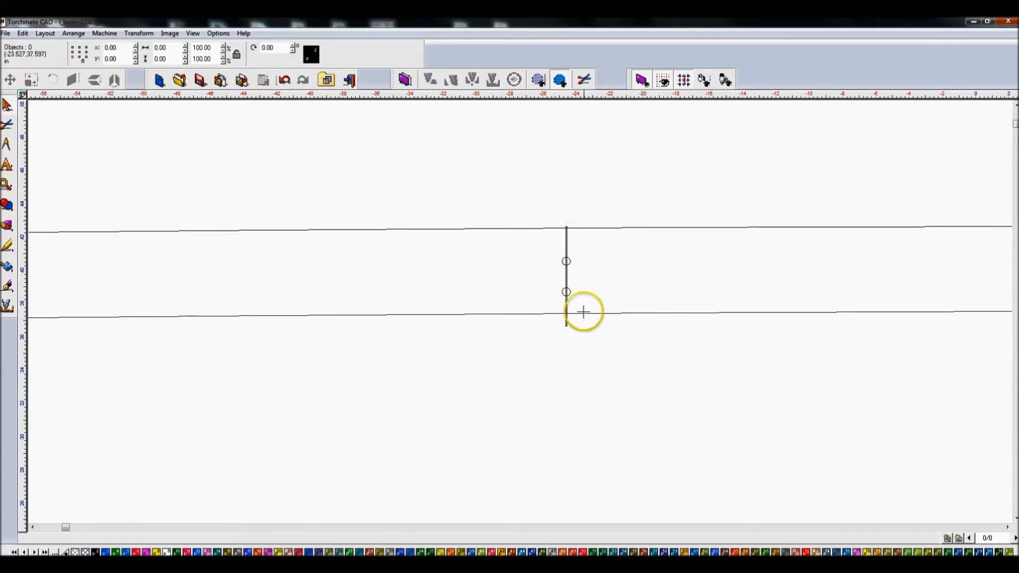
pyautogui.moveTo(546, 205); pyautogui.dragTo(599, 346)
pyautogui.keyDown('shift'); pyautogui.click(595, 228); pyautogui.keyUp('shift')
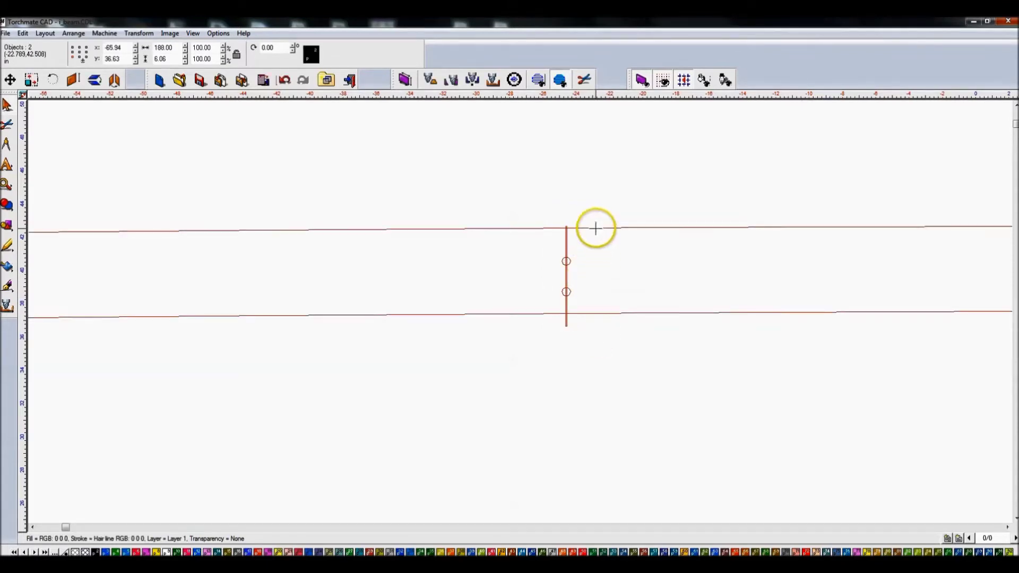
pyautogui.hotkey('ctrl', 'a')
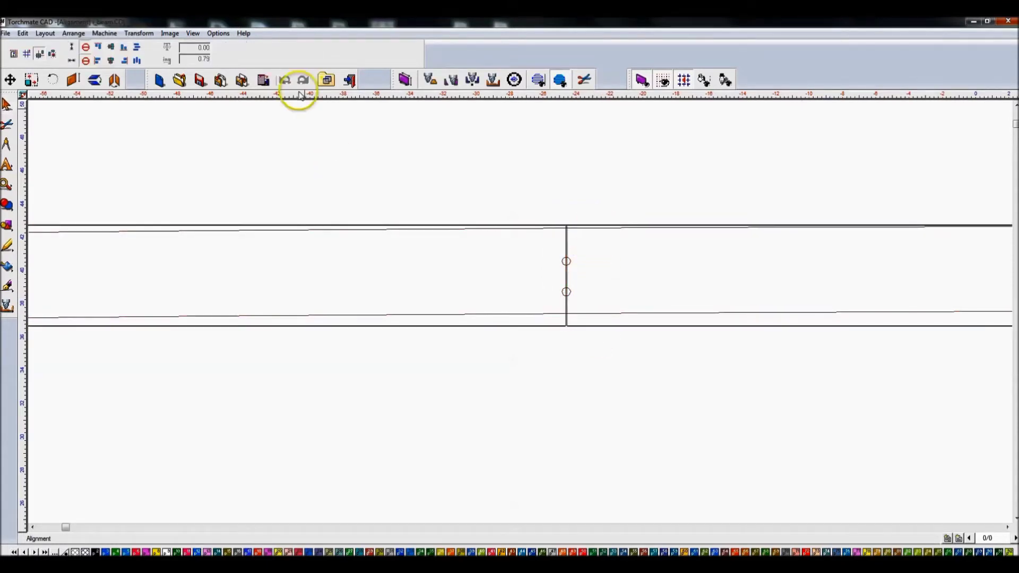
pyautogui.click(111, 45)
pyautogui.click(589, 194)
# Ungroup the thin rectangle and circles, duplicate the rectangle, and place the copy about 4 inches to its right.
pyautogui.scroll(1, 600, 260)
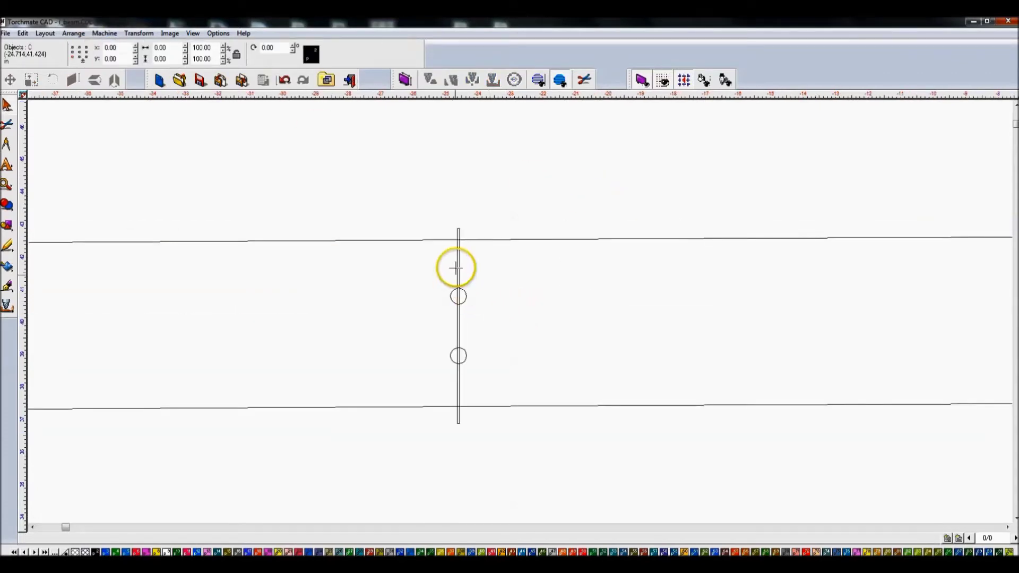
pyautogui.click(459, 269)
pyautogui.click(461, 273)
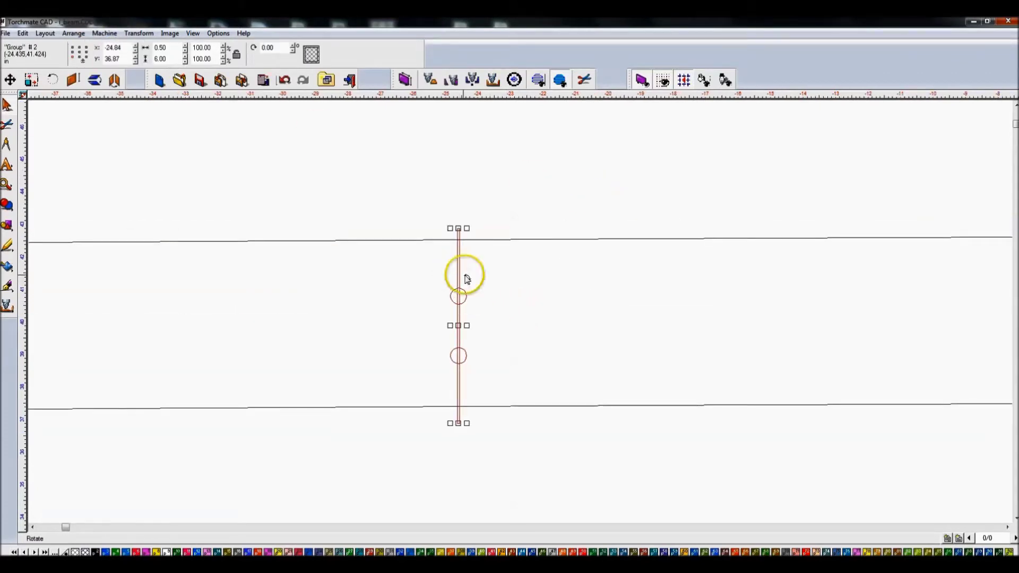
pyautogui.click(503, 279)
pyautogui.click(459, 270)
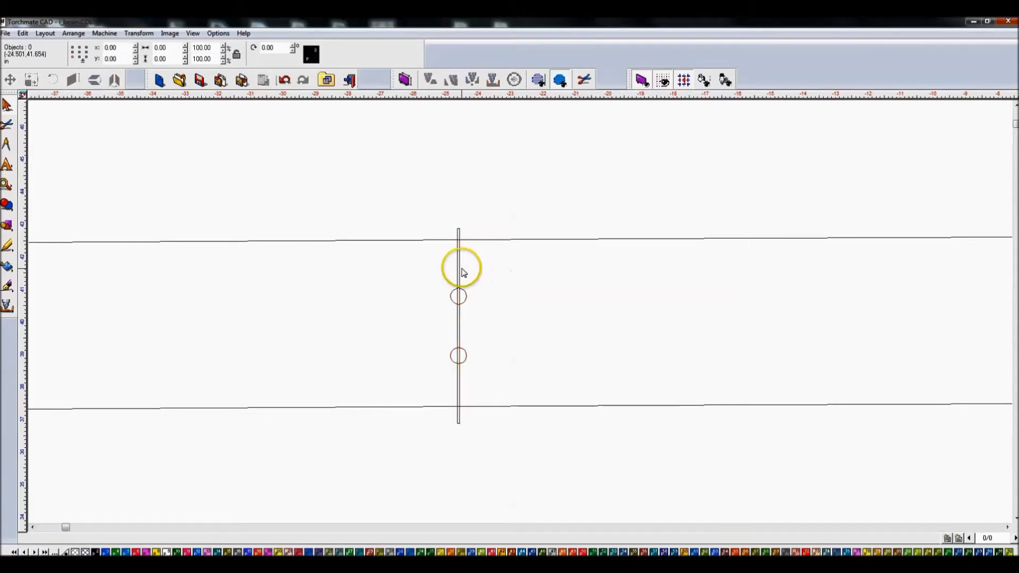
pyautogui.hotkey('ctrl', 'd')
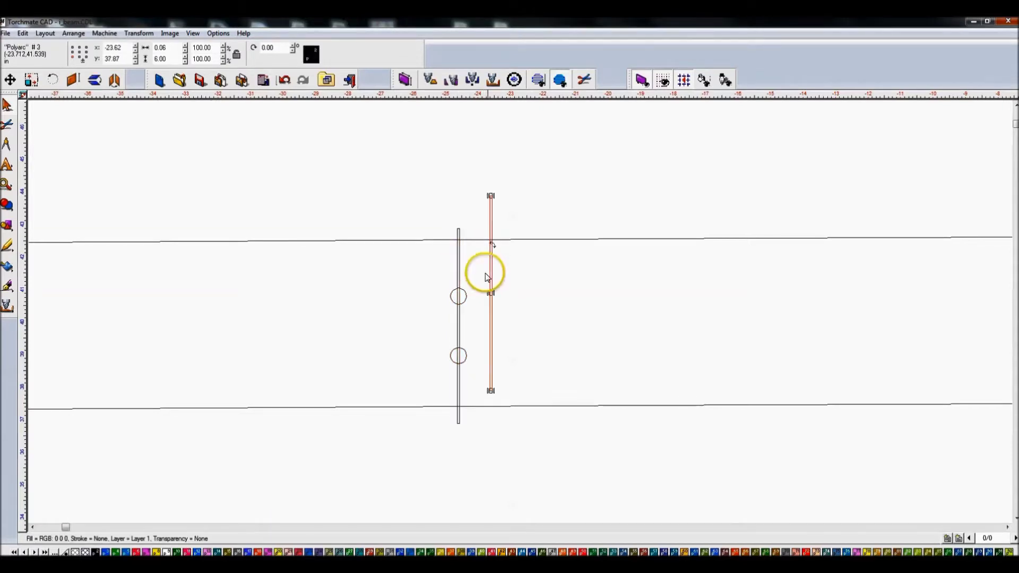
pyautogui.moveTo(491, 269); pyautogui.dragTo(594, 212)
pyautogui.click(493, 292)
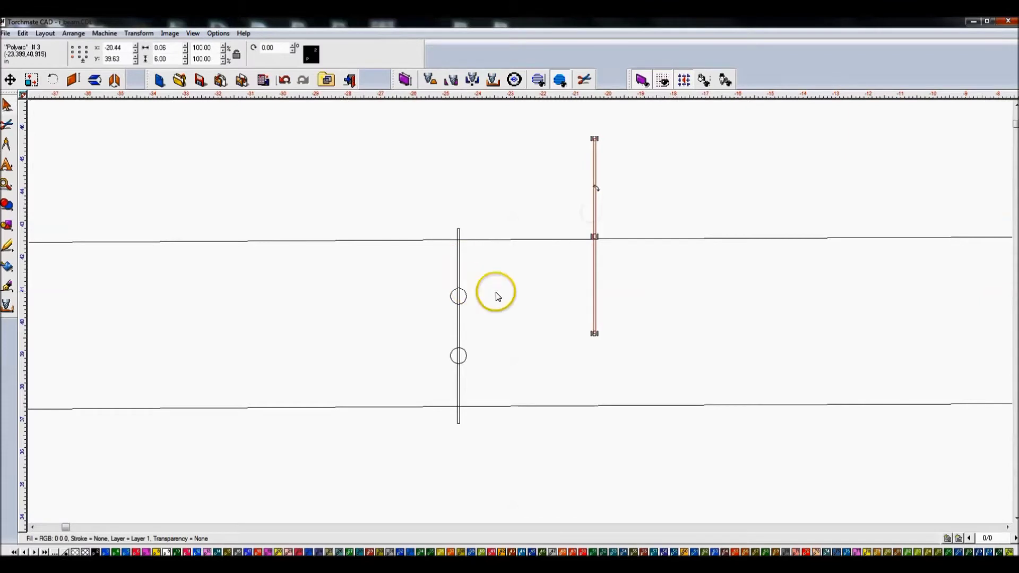
# Duplicate the upper 0.5 inch circle and place the copy above the strip, just left of the spare thin rectangle.
pyautogui.click(466, 295)
pyautogui.hotkey('ctrl', 'd')
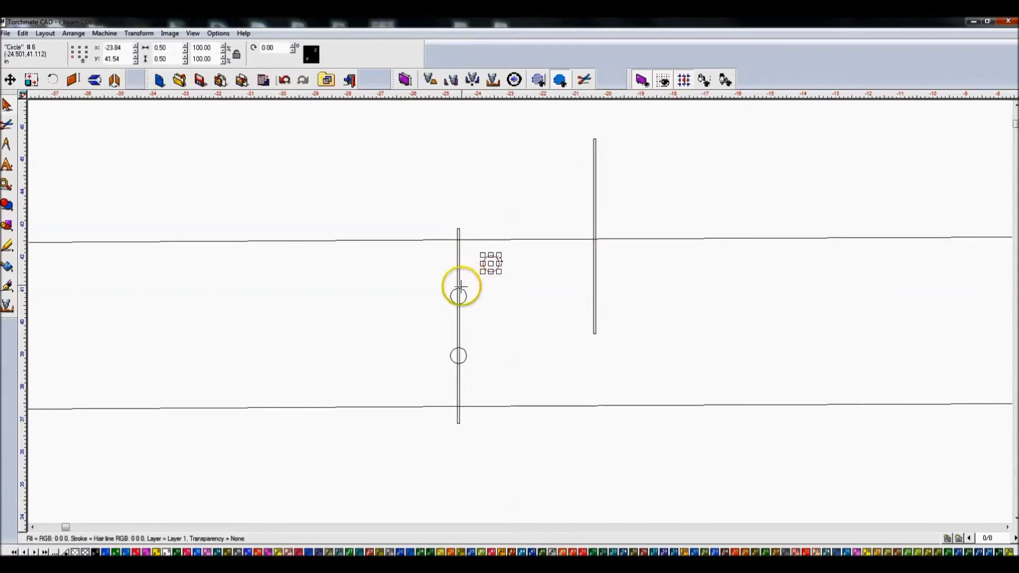
pyautogui.moveTo(492, 262); pyautogui.dragTo(559, 143)
pyautogui.click(498, 266)
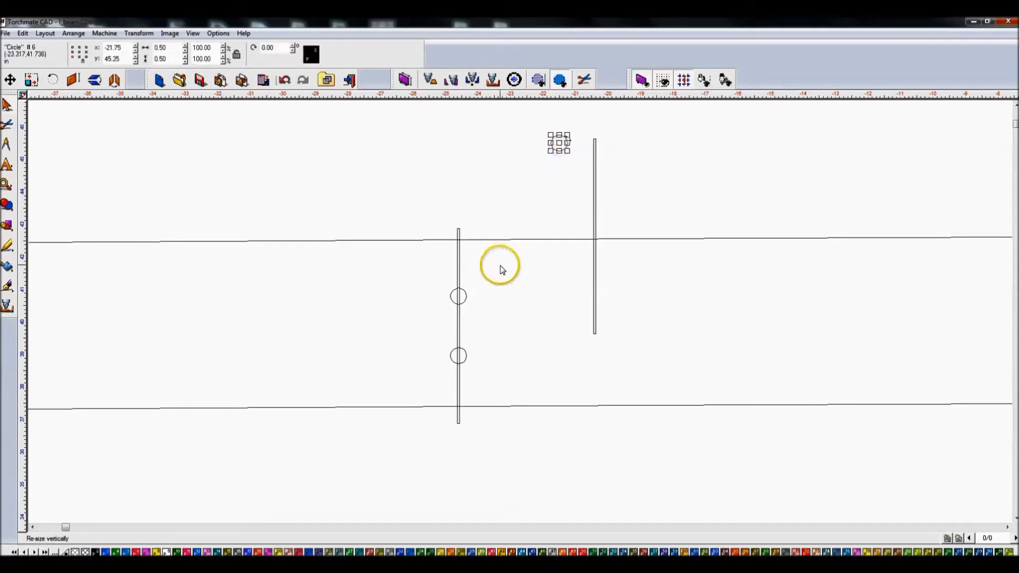
# Weld the original thin rectangle with its two circles using Weld (XOR).
pyautogui.moveTo(407, 202); pyautogui.dragTo(486, 480)
pyautogui.click(366, 346)
pyautogui.click(6, 204)
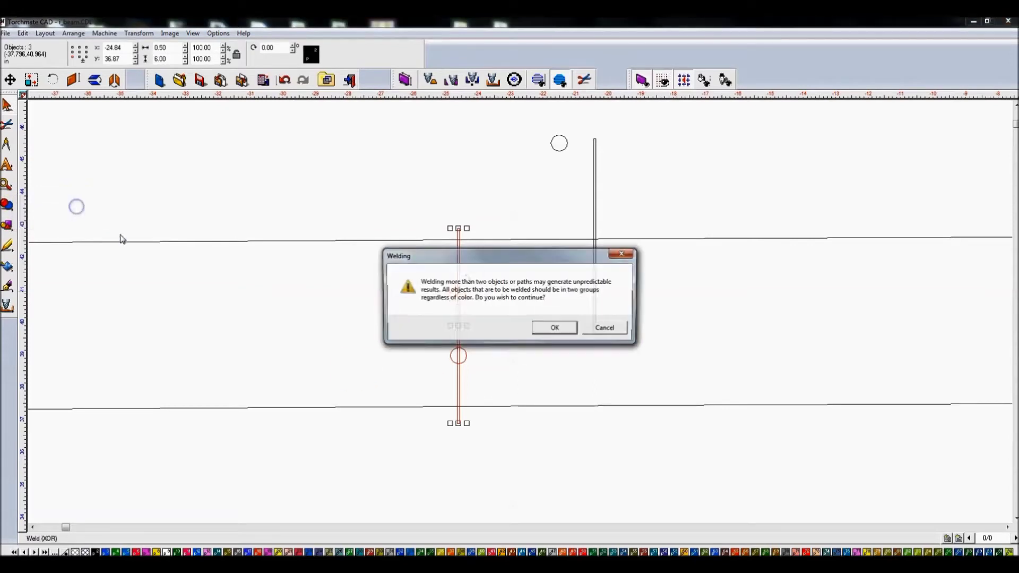
pyautogui.click(565, 328)
# Delete the right circle halves and the thin rectangle pieces from the weld, keeping only the two left half circles.
pyautogui.click(477, 311)
pyautogui.click(465, 291)
pyautogui.press('Delete')
pyautogui.click(464, 352)
pyautogui.press('Delete')
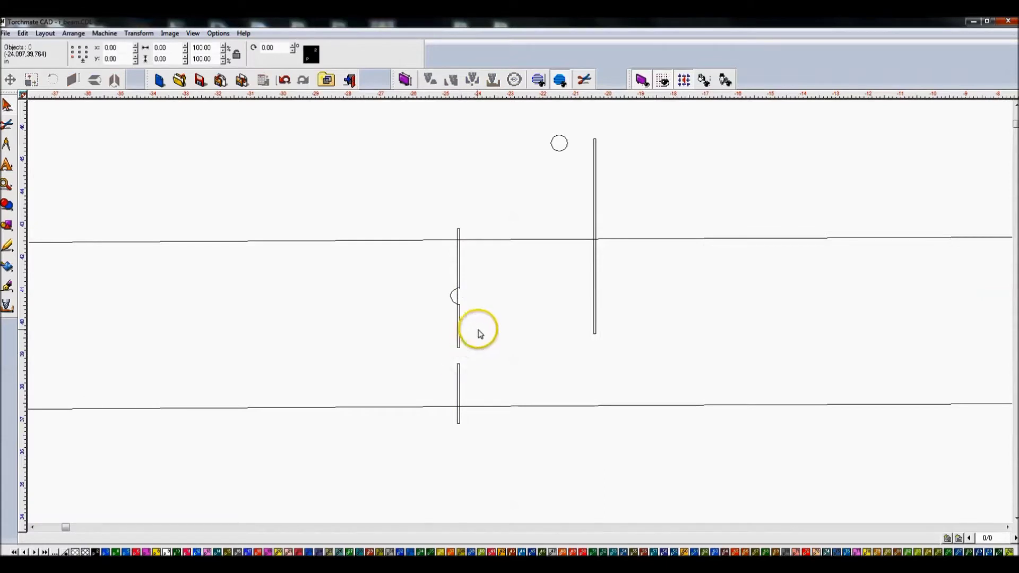
pyautogui.moveTo(484, 192); pyautogui.dragTo(455, 456)
pyautogui.press('Delete')
# Try to align the spare thin rectangle vertically with the centre of the 188-inch strip.
pyautogui.click(593, 245)
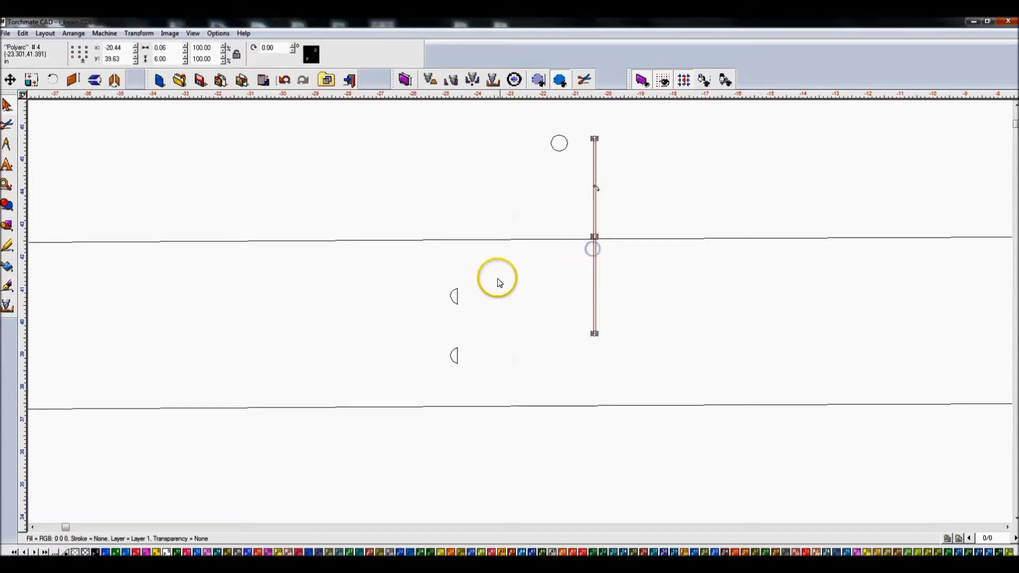
pyautogui.click(482, 240)
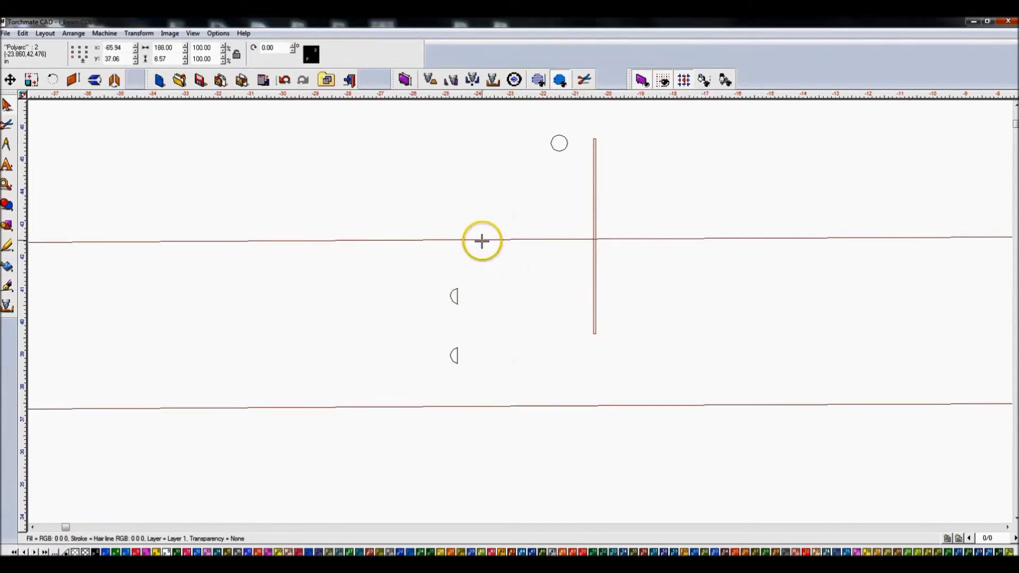
pyautogui.press('F10')
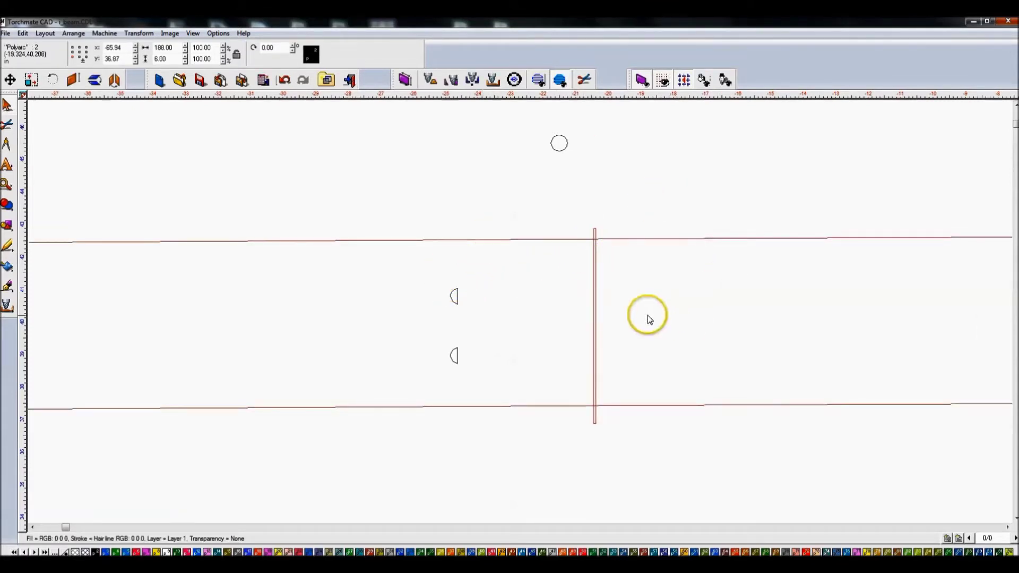
# Try to move the spare thin rectangle left against the flat sides of the two half circles.
pyautogui.moveTo(594, 317); pyautogui.dragTo(513, 310)
pyautogui.hotkey('ctrl', 'z')
pyautogui.click(594, 311)
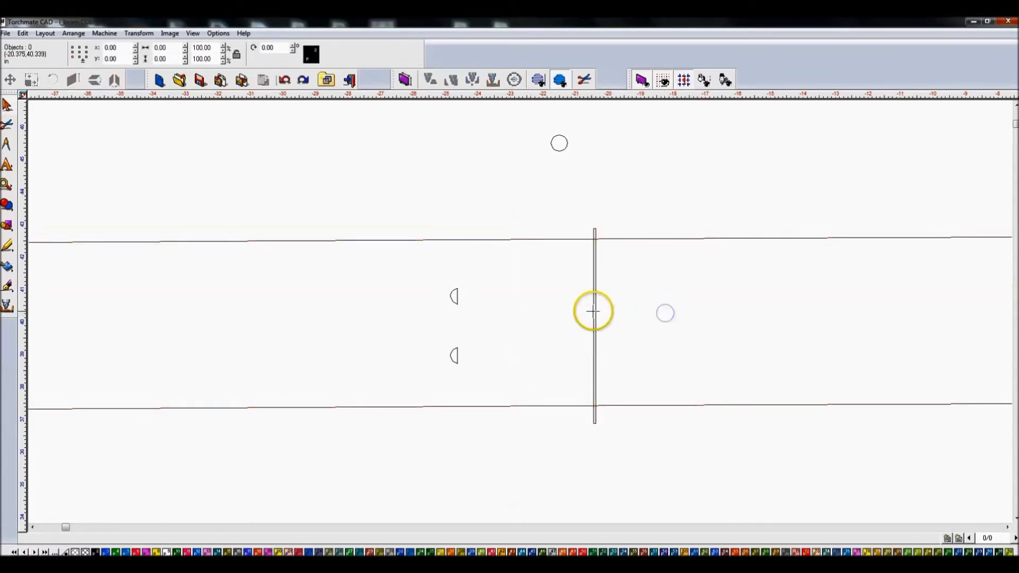
pyautogui.press('Left')
pyautogui.press('Left')
pyautogui.press('Left')
pyautogui.press('Left')
pyautogui.press('Left')
pyautogui.press('Left')
pyautogui.press('Left')
pyautogui.press('Left')
pyautogui.press('Left')
pyautogui.press('Left')
pyautogui.press('Left')
pyautogui.press('Left')
pyautogui.press('Left')
pyautogui.press('Left')
pyautogui.press('Left')
pyautogui.press('Left')
pyautogui.press('Left')
pyautogui.press('Left')
pyautogui.press('Left')
pyautogui.press('Left')
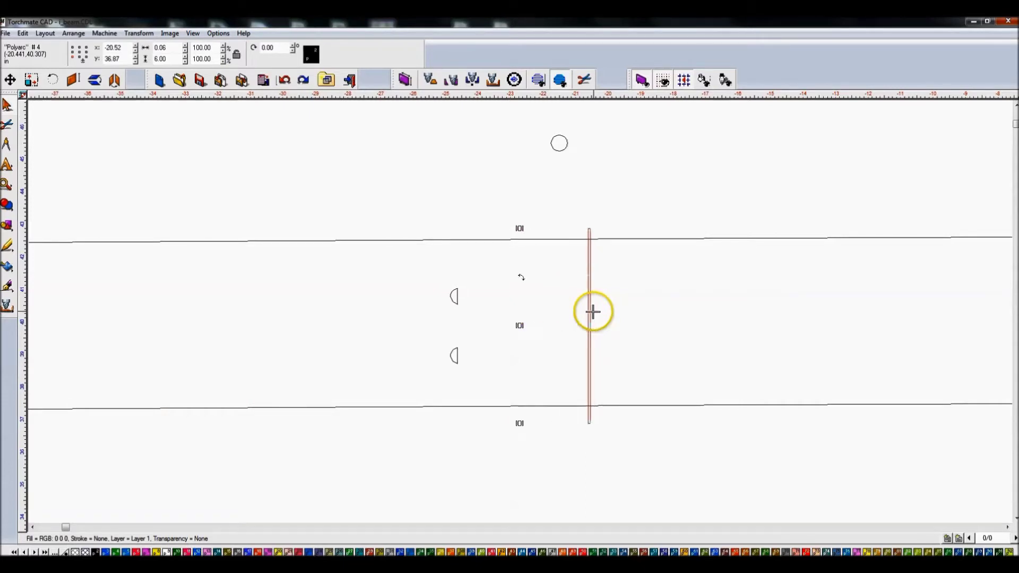
pyautogui.press('Left')
pyautogui.press('Left')
pyautogui.press('Left')
pyautogui.press('Left')
pyautogui.press('Left')
pyautogui.press('Left')
pyautogui.press('Left')
pyautogui.press('Left')
pyautogui.press('Left')
pyautogui.press('Left')
pyautogui.press('Left')
pyautogui.press('Left')
pyautogui.press('Left')
pyautogui.press('Left')
pyautogui.press('Left')
pyautogui.press('Left')
pyautogui.press('Left')
pyautogui.press('Left')
pyautogui.press('Left')
pyautogui.press('Left')
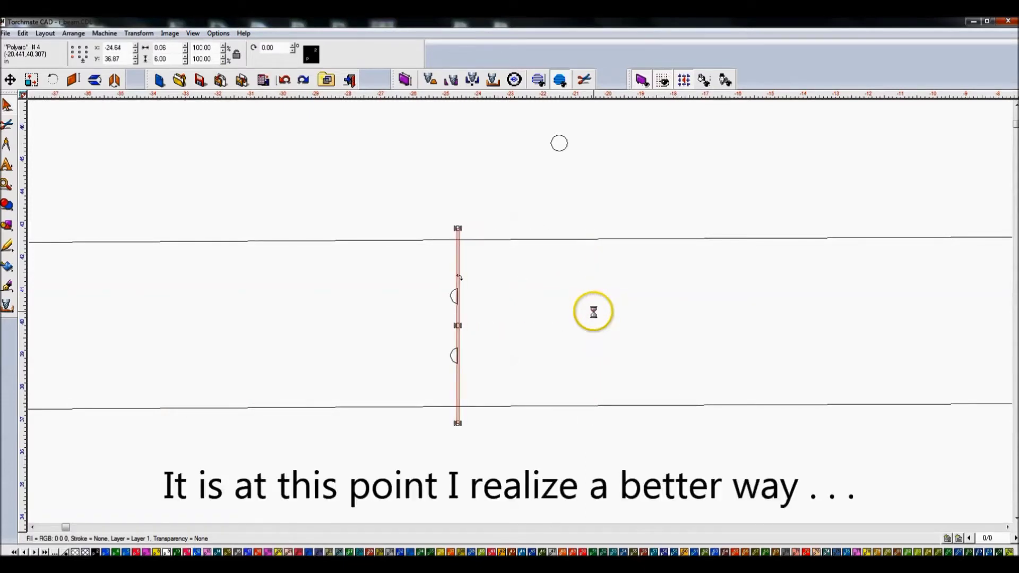
# Undo back to the original thin rectangle and full circles, and weld them into one continuous outline.
pyautogui.hotkey('ctrl', 'z')
pyautogui.hotkey('ctrl', 'z')
pyautogui.hotkey('ctrl', 'z')
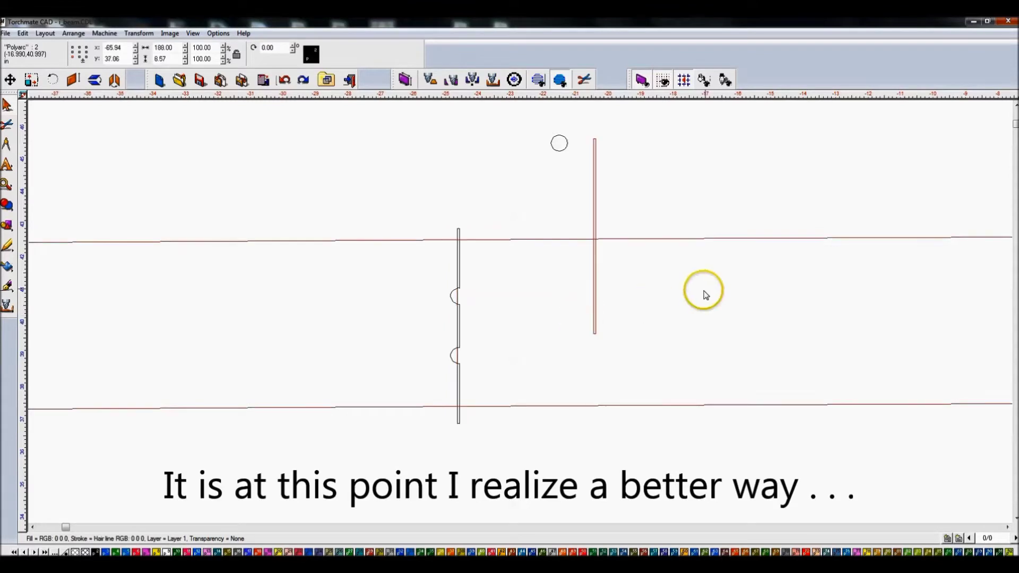
pyautogui.moveTo(387, 173); pyautogui.dragTo(533, 522)
pyautogui.click(510, 367)
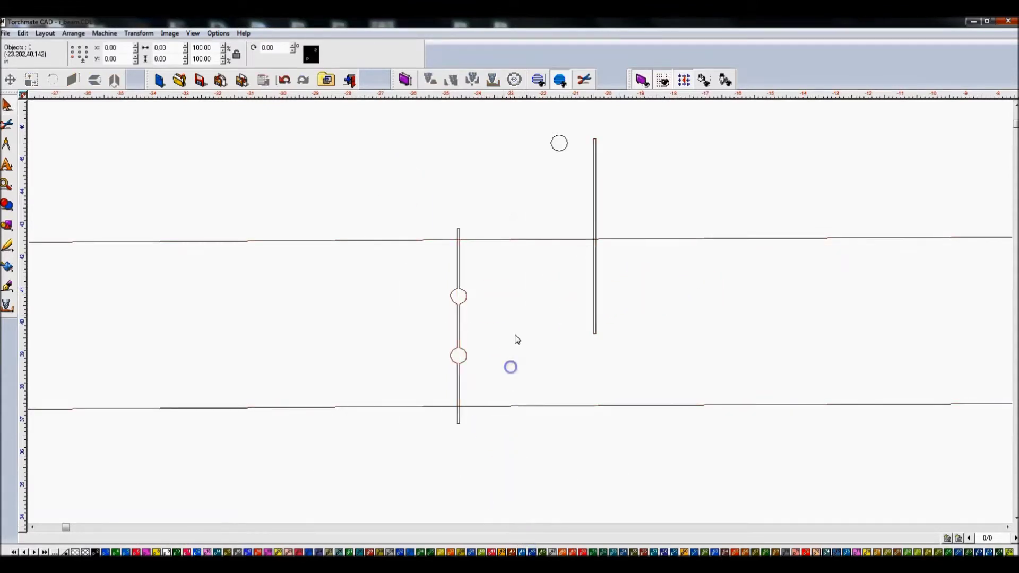
# Delete the right-side nodes of both circles from the welded outline, leaving half circles on the left only, and apply the node edit.
pyautogui.doubleClick(461, 287)
pyautogui.scroll(3, 475, 290)
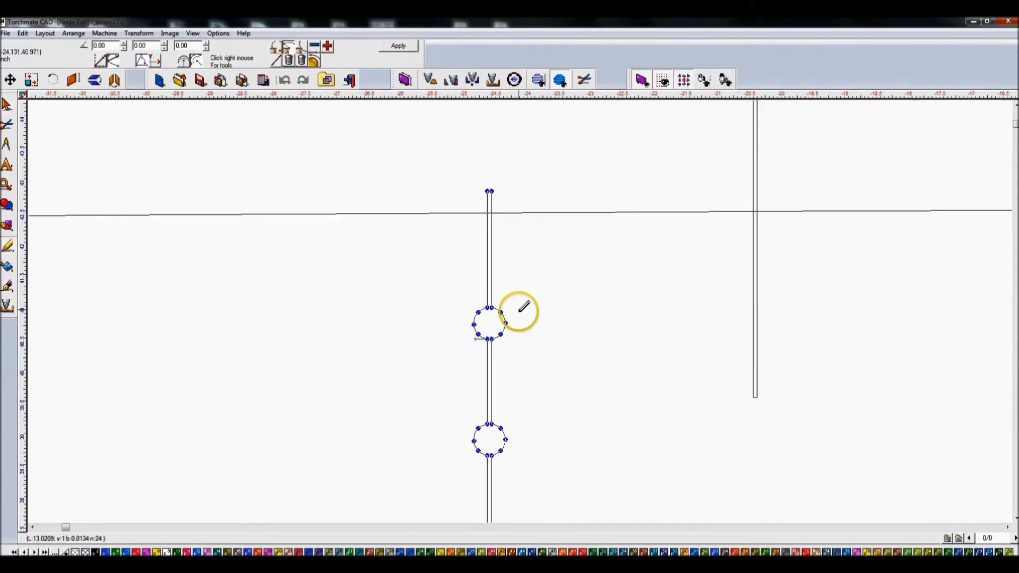
pyautogui.click(507, 293)
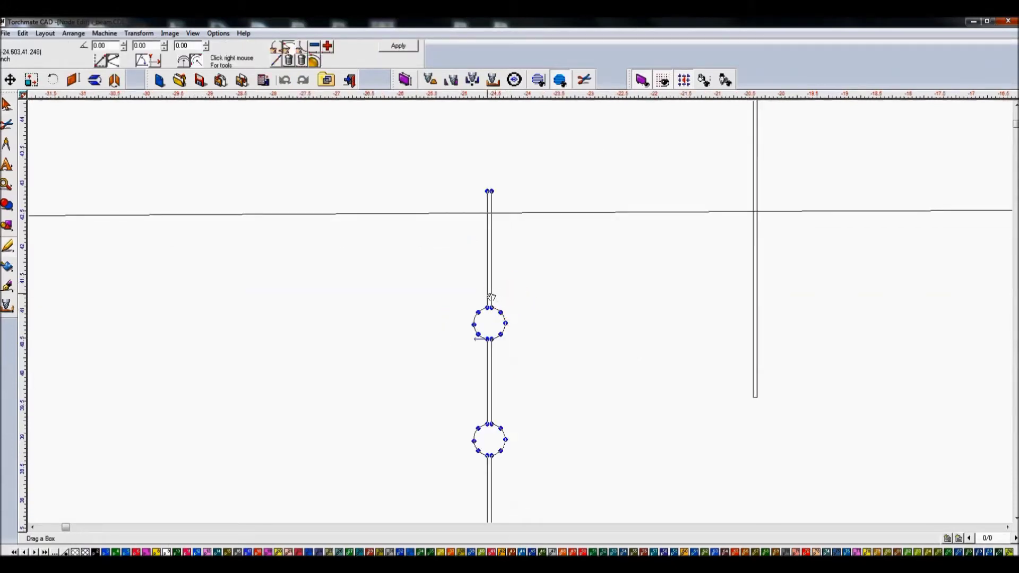
pyautogui.moveTo(535, 298); pyautogui.dragTo(496, 455)
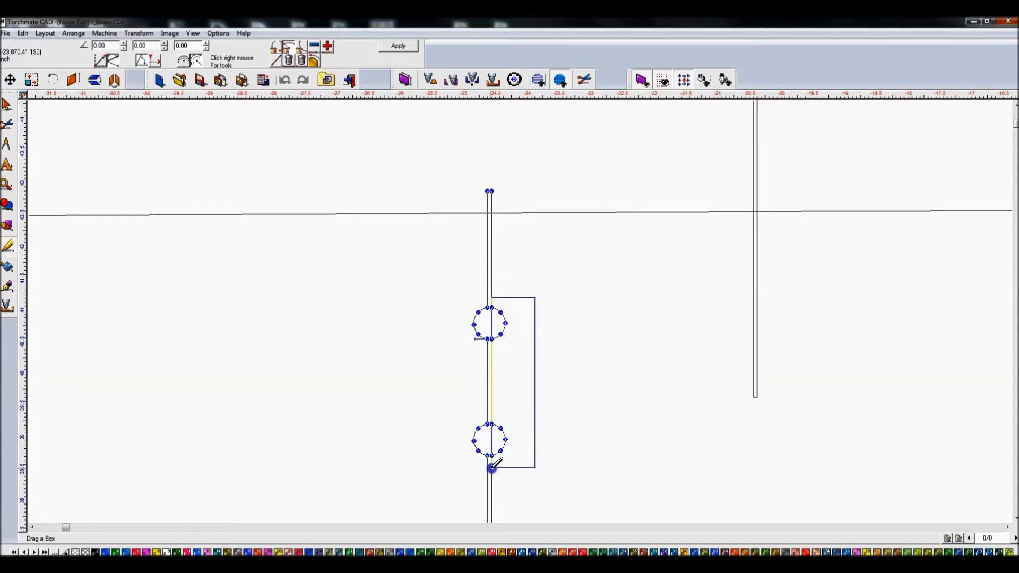
pyautogui.moveTo(491, 469); pyautogui.dragTo(490, 469)
pyautogui.press('Delete')
pyautogui.click(403, 48)
pyautogui.click(631, 367)
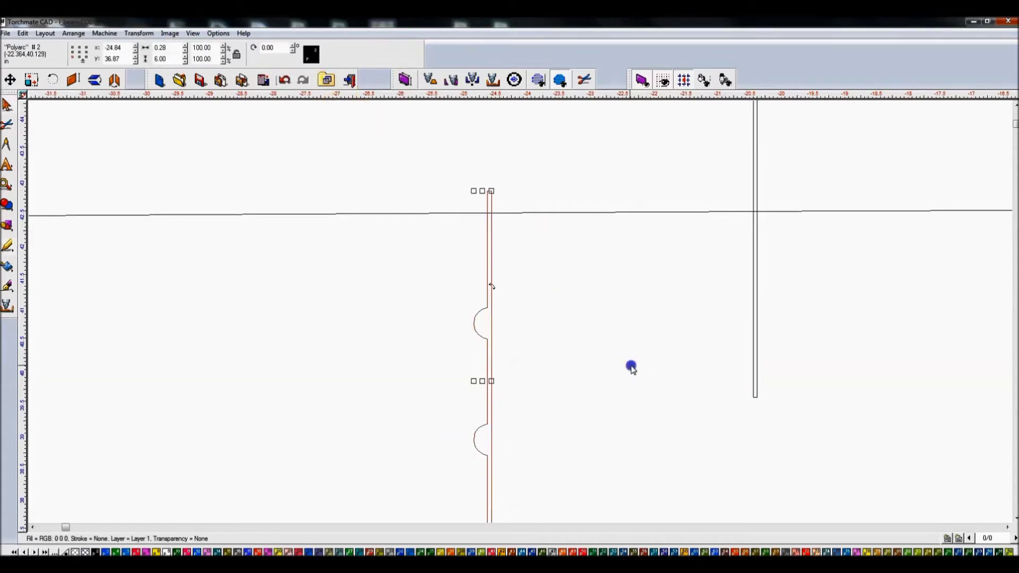
# Duplicate the half-circle joint shape and align the copy vertically with the original, 1 inch to its right.
pyautogui.scroll(-2, 598, 311)
pyautogui.scroll(-3, 512, 312)
pyautogui.scroll(3, 520, 312)
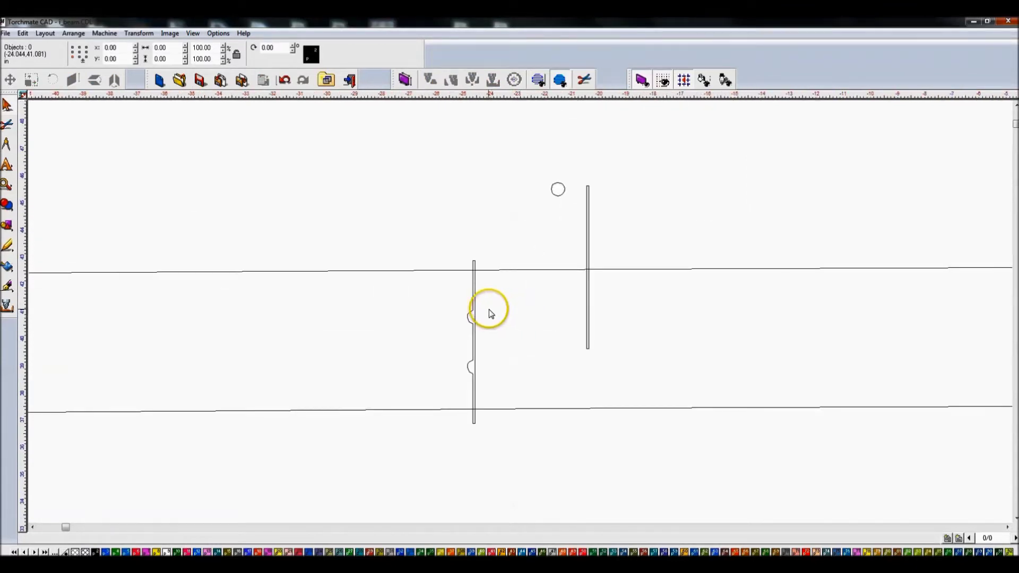
pyautogui.click(475, 313)
pyautogui.scroll(2, 475, 313)
pyautogui.hotkey('ctrl', 'd')
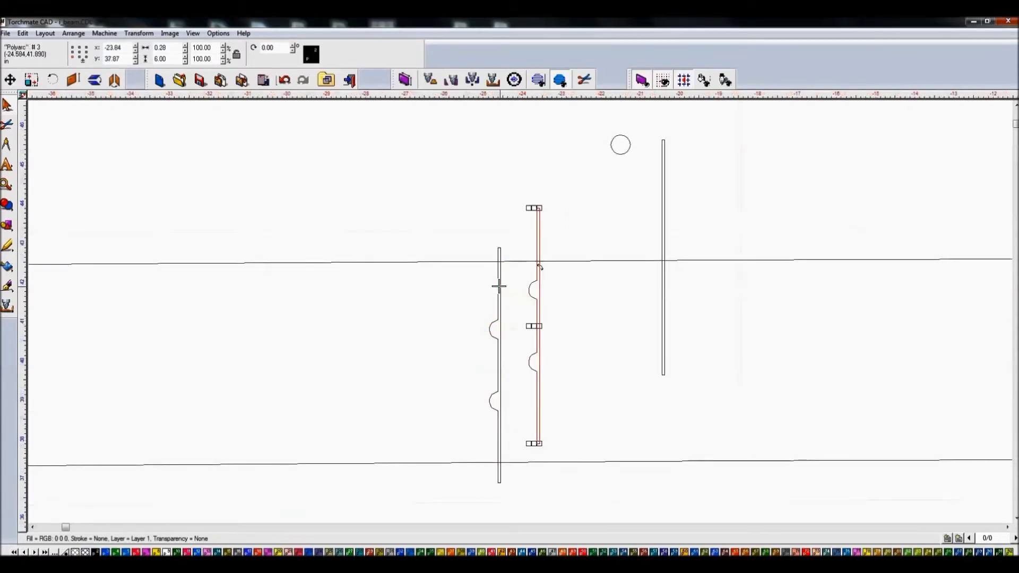
pyautogui.keyDown('shift'); pyautogui.click(499, 329); pyautogui.keyUp('shift')
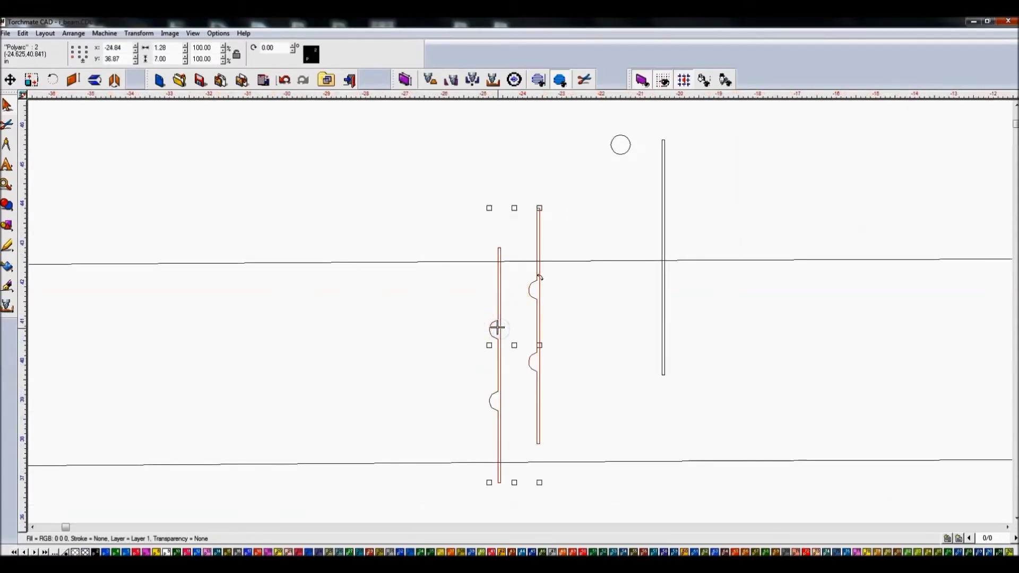
pyautogui.press('t')
pyautogui.click(635, 339)
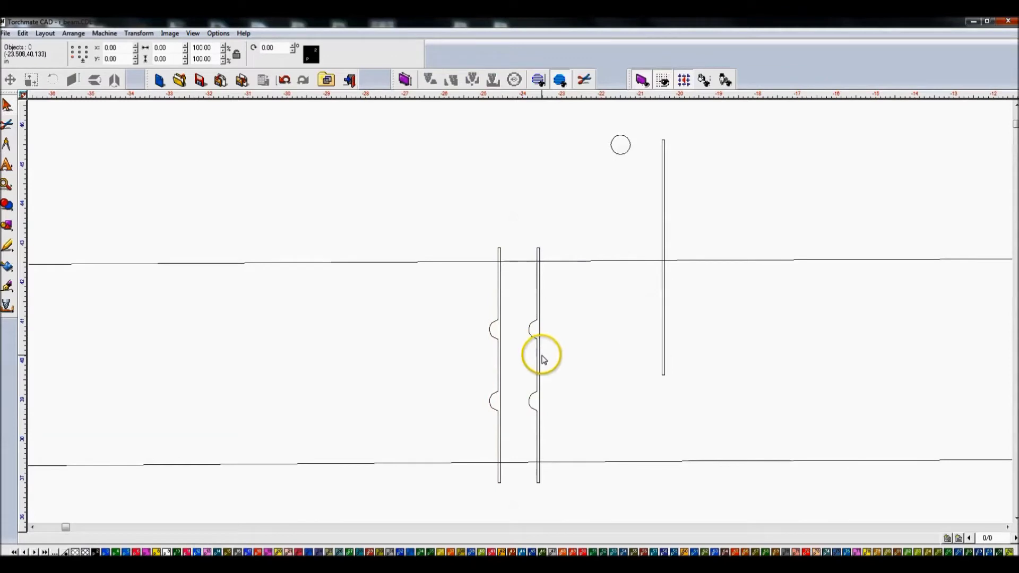
# Nudge the duplicated joint shape left over the original, leaving it offset about 0.03 inch to the right.
pyautogui.click(540, 353)
pyautogui.press('Left')
pyautogui.press('Left')
pyautogui.press('Left')
pyautogui.press('Left')
pyautogui.press('Left')
pyautogui.press('Left')
pyautogui.press('Left')
pyautogui.press('Left')
pyautogui.press('Left')
pyautogui.press('Left')
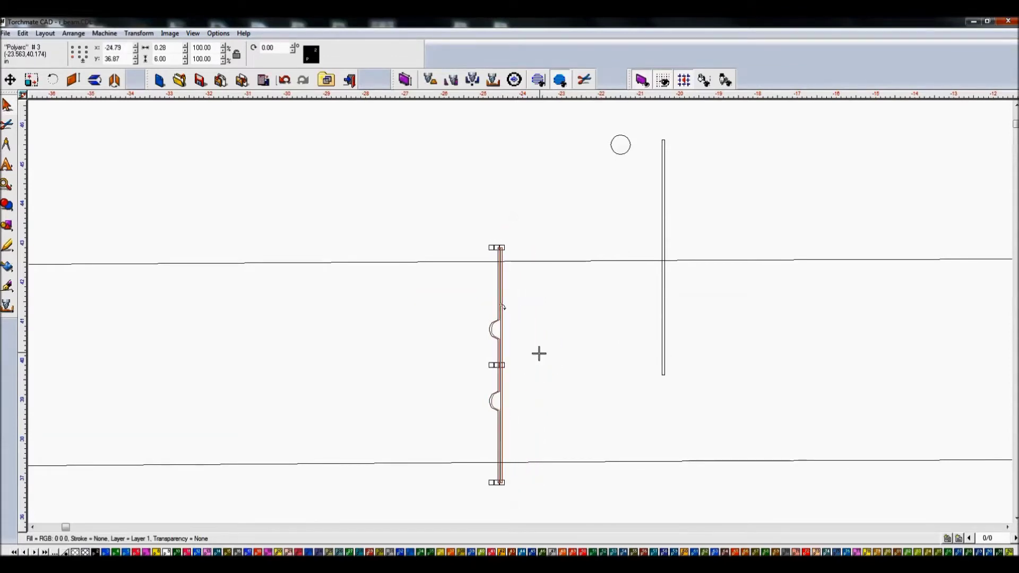
pyautogui.scroll(2, 518, 307)
pyautogui.moveTo(520, 311); pyautogui.dragTo(522, 310)
pyautogui.press('Left')
pyautogui.press('Left')
pyautogui.press('Left')
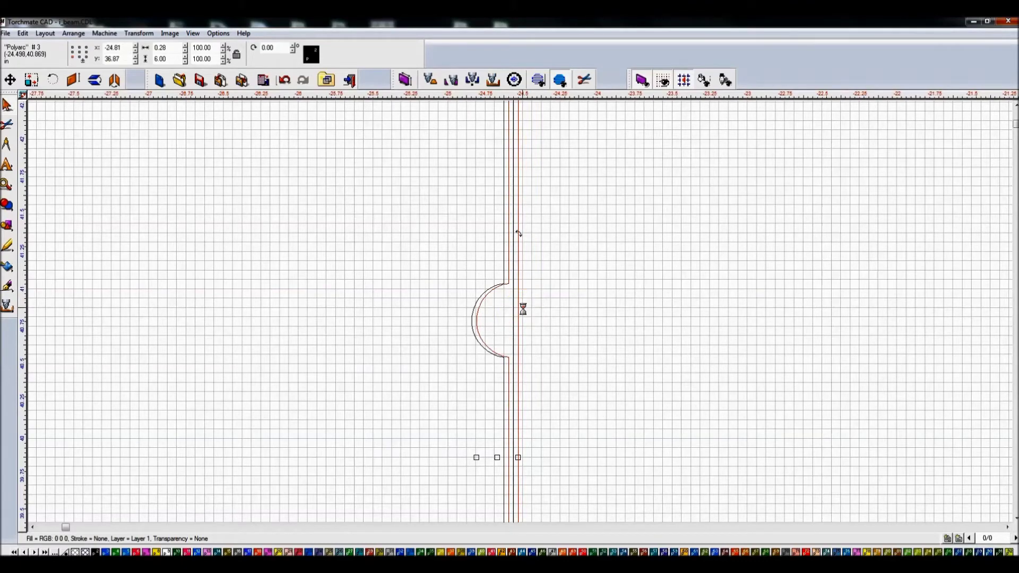
# Weld the two overlapping joint shapes to remove their overlap and delete the straight strip on the right, keeping the strip with half circles.
pyautogui.scroll(3, 520, 308)
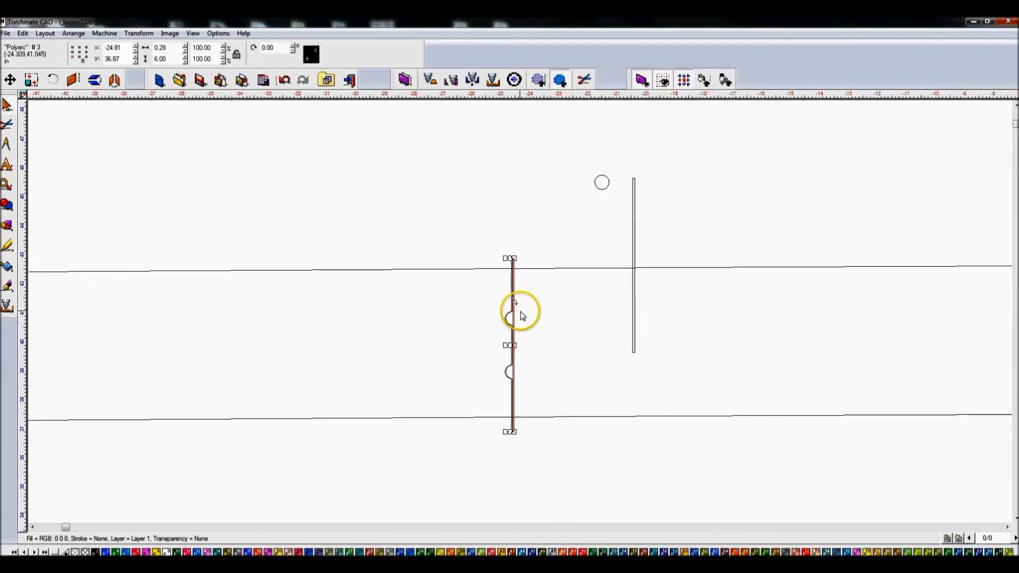
pyautogui.scroll(-4, 520, 310)
pyautogui.scroll(2, 476, 320)
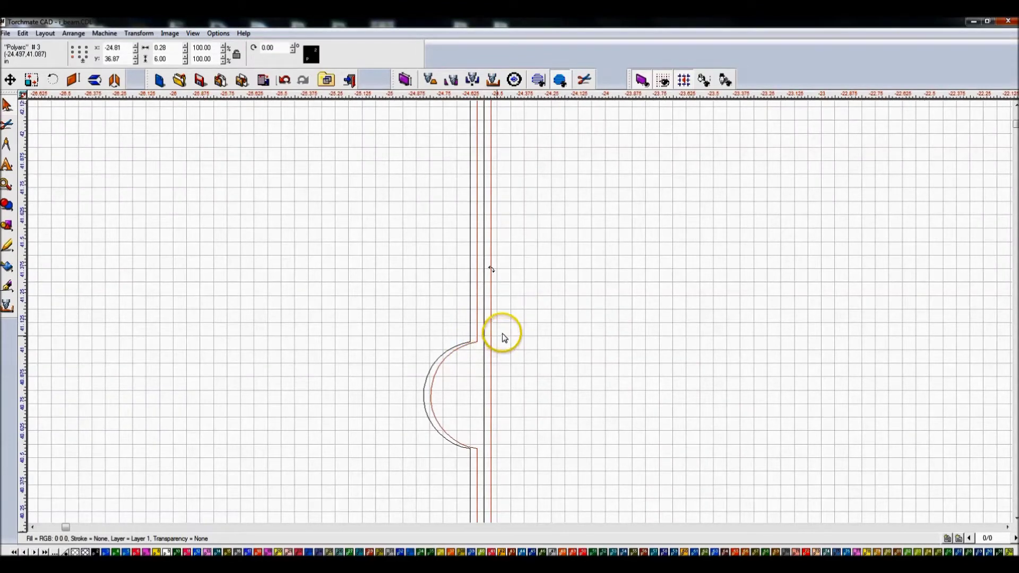
pyautogui.click(470, 317)
pyautogui.click(524, 310)
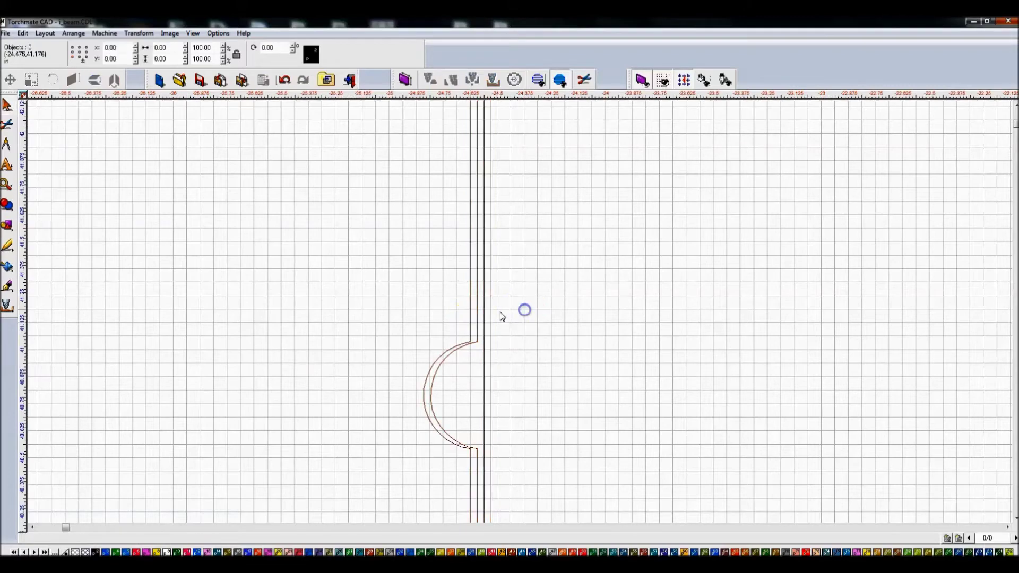
pyautogui.click(491, 312)
pyautogui.scroll(-3, 489, 322)
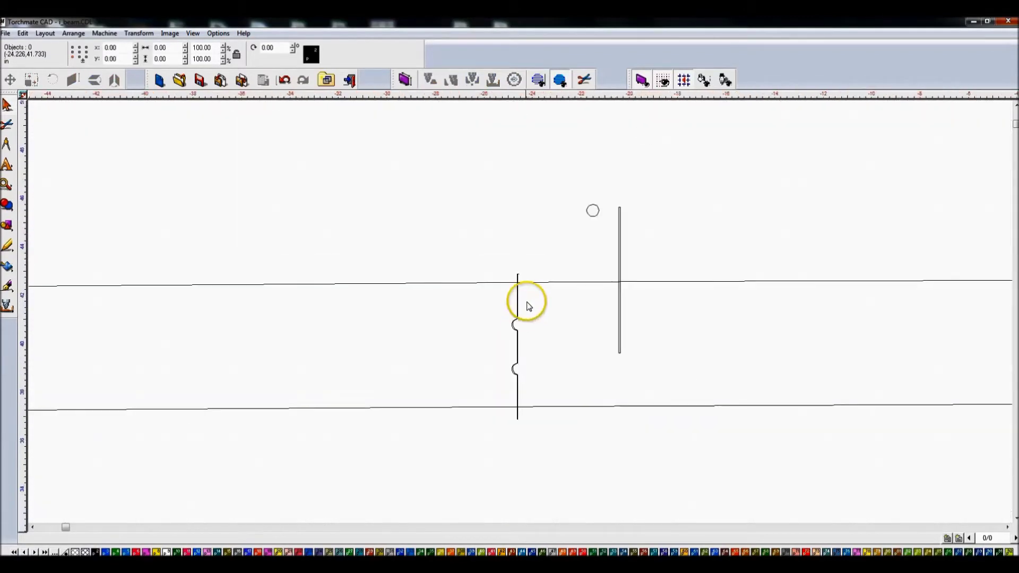
# Delete the stray nodes sticking out at the upper end of the joint strip and finish the node edit.
pyautogui.scroll(3, 525, 300)
pyautogui.click(460, 152)
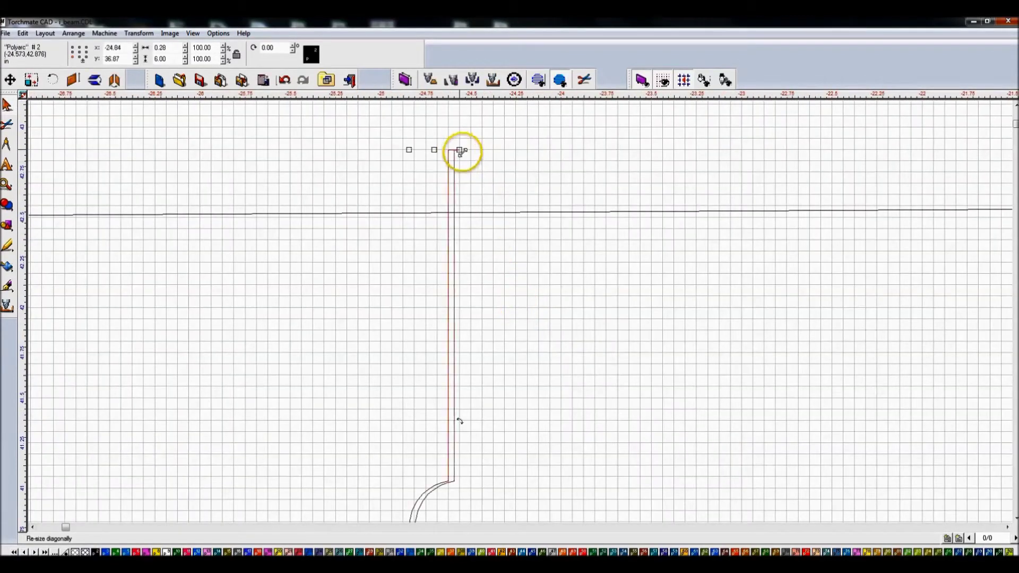
pyautogui.doubleClick(455, 149)
pyautogui.scroll(4, 455, 147)
pyautogui.moveTo(594, 330); pyautogui.dragTo(576, 426)
pyautogui.press('Delete')
pyautogui.scroll(-4, 576, 426)
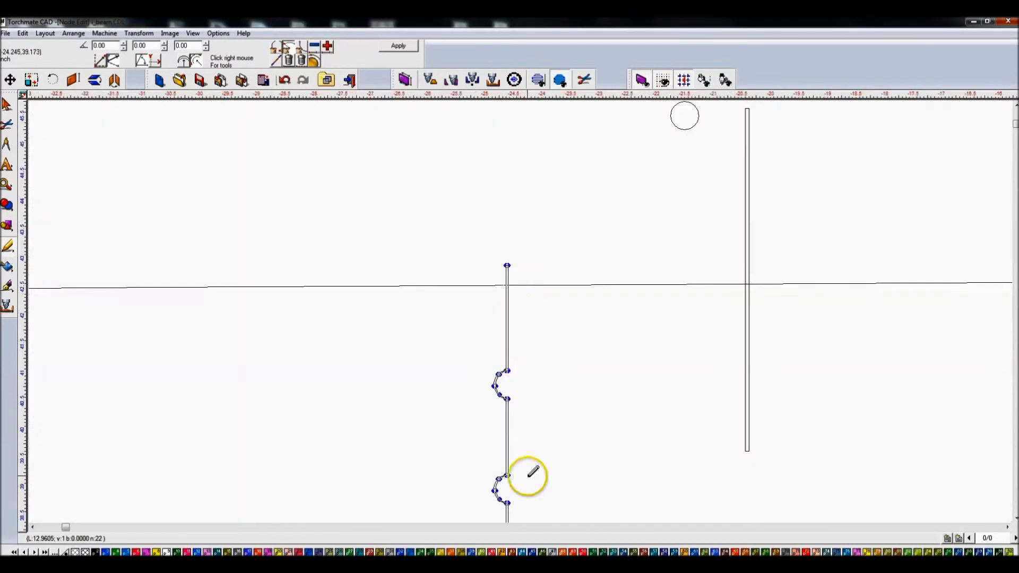
pyautogui.scroll(6, 515, 318)
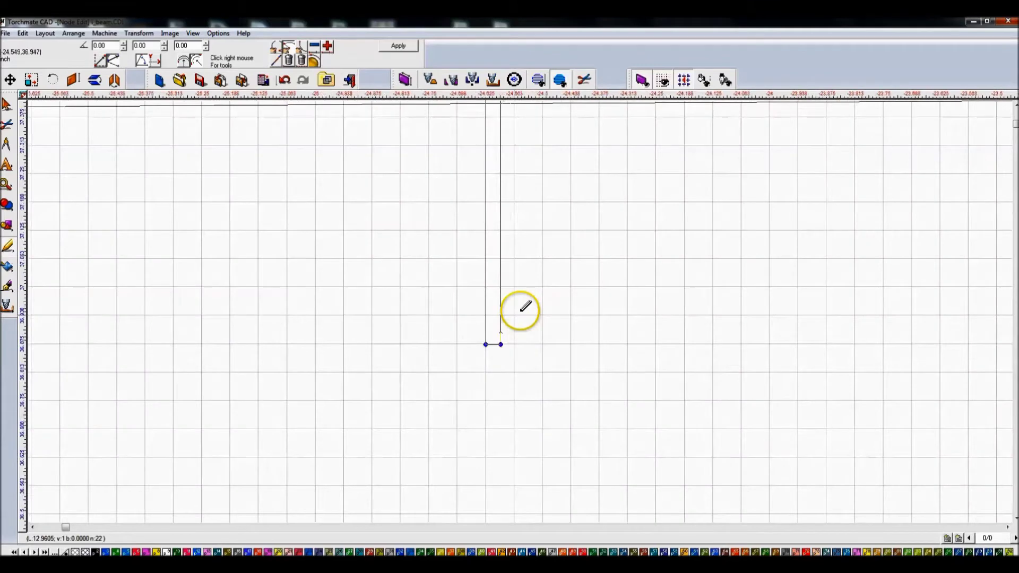
pyautogui.scroll(3, 490, 370)
pyautogui.scroll(-8, 528, 295)
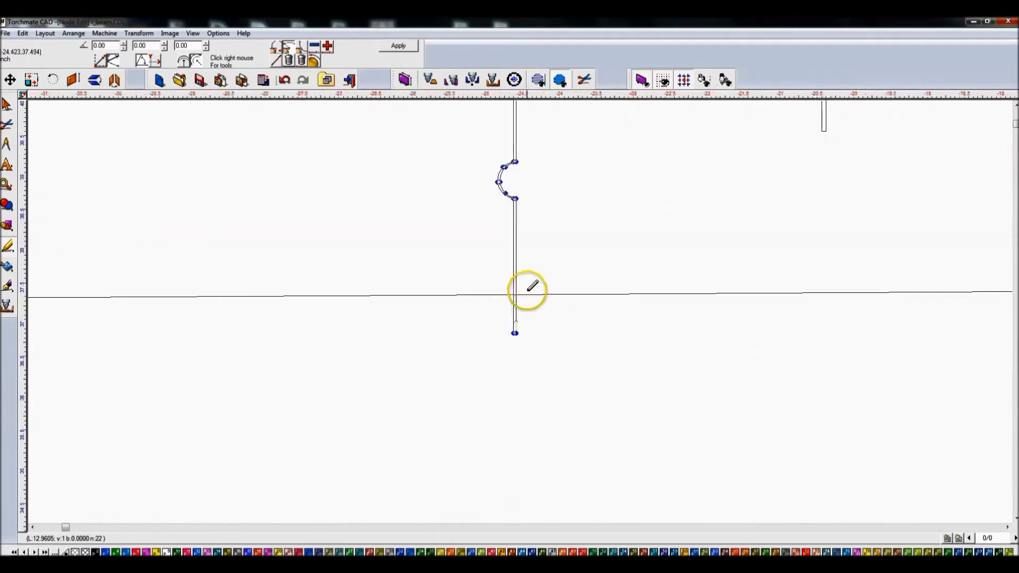
pyautogui.click(7, 104)
# Delete the spare thin rectangle and the spare circle beside the finished joint strip.
pyautogui.click(501, 301)
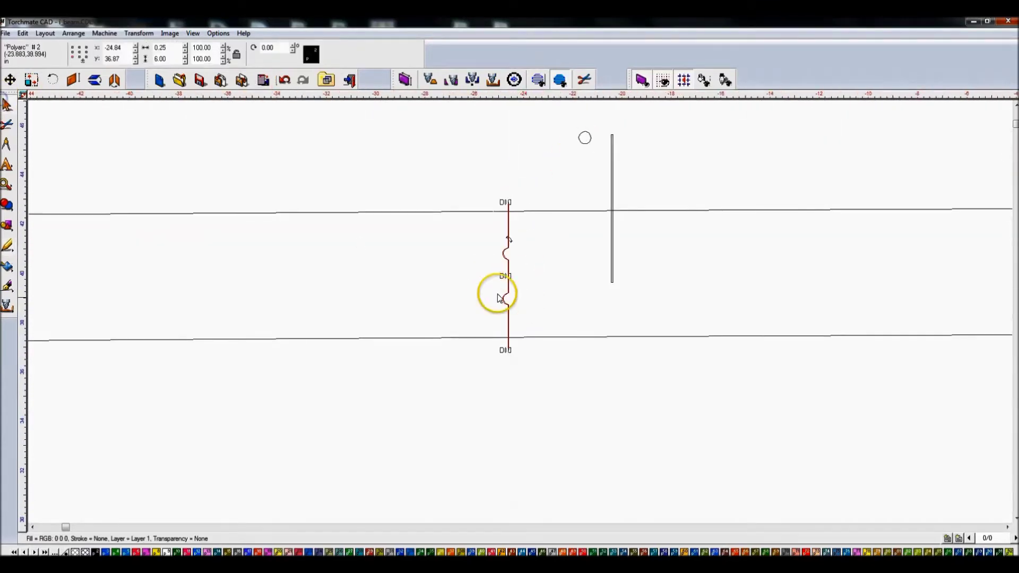
pyautogui.scroll(3, 518, 313)
pyautogui.scroll(3, 485, 240)
pyautogui.scroll(-6, 506, 316)
pyautogui.click(687, 230)
pyautogui.press('Delete')
pyautogui.click(638, 133)
pyautogui.press('Delete')
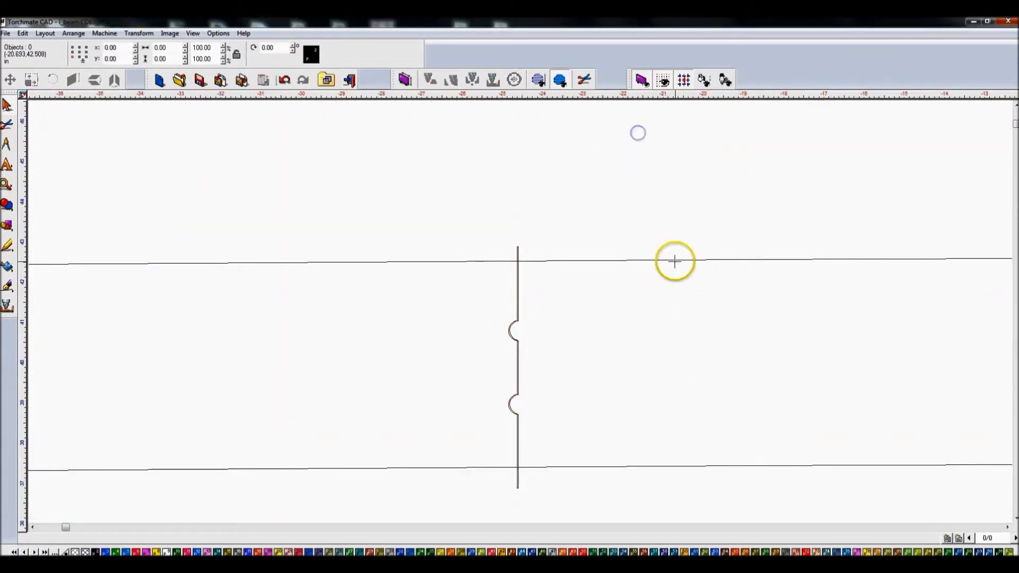
# Select the 188-inch strip and use Calculator to work out the length of each section.
pyautogui.scroll(-5, 675, 260)
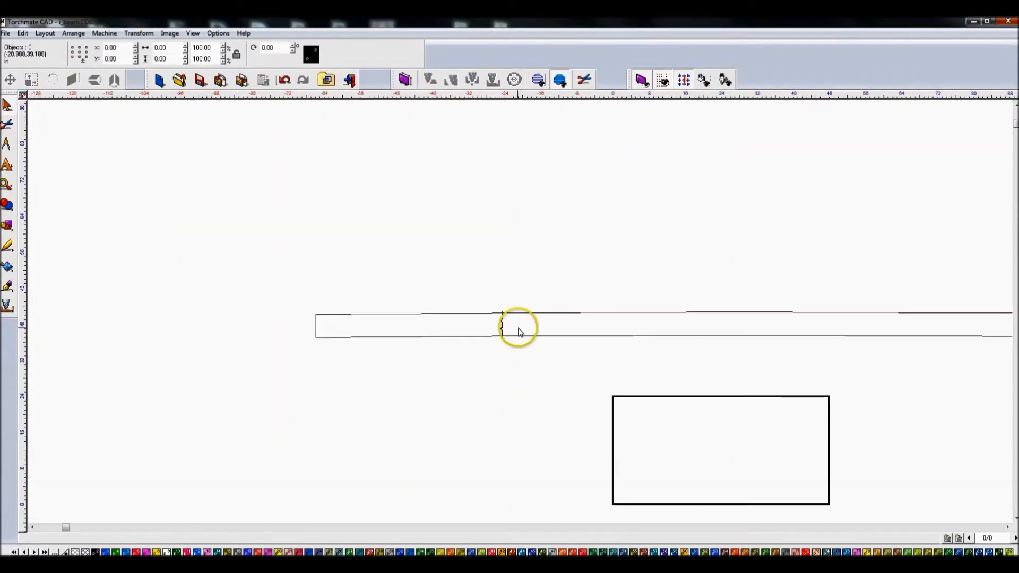
pyautogui.click(441, 313)
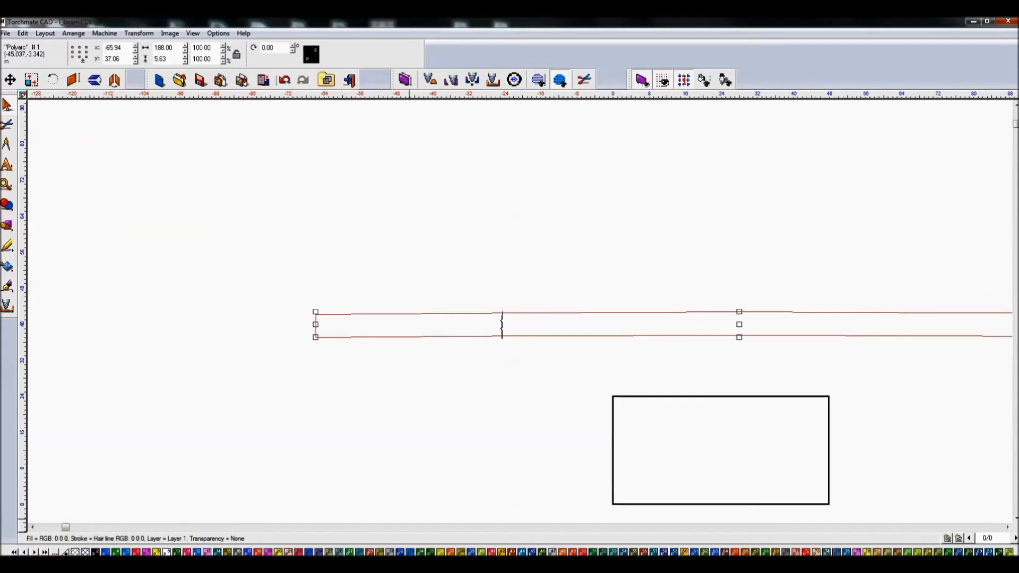
pyautogui.press('super')
pyautogui.write('calc')
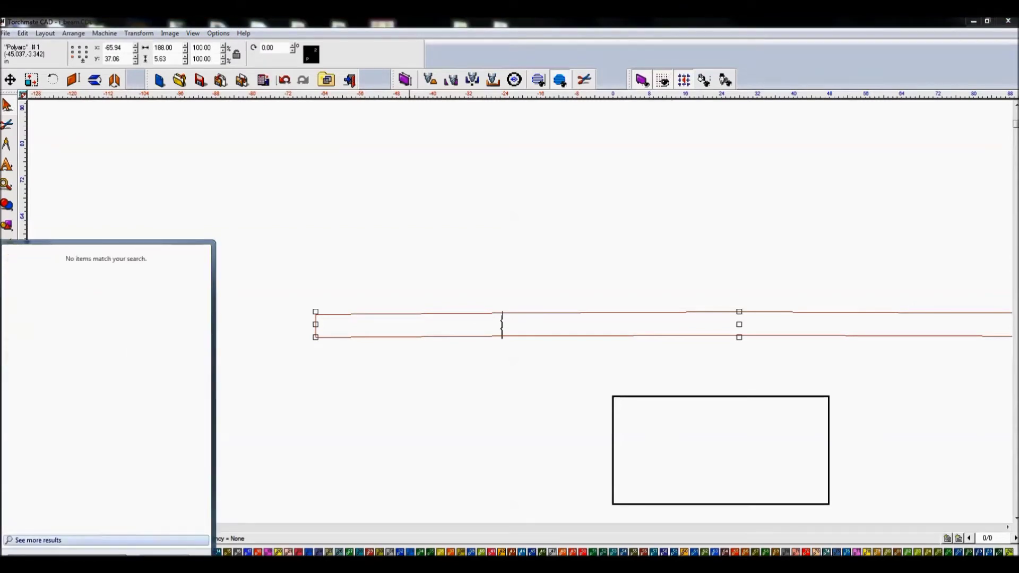
pyautogui.write('calc')
pyautogui.press('Return')
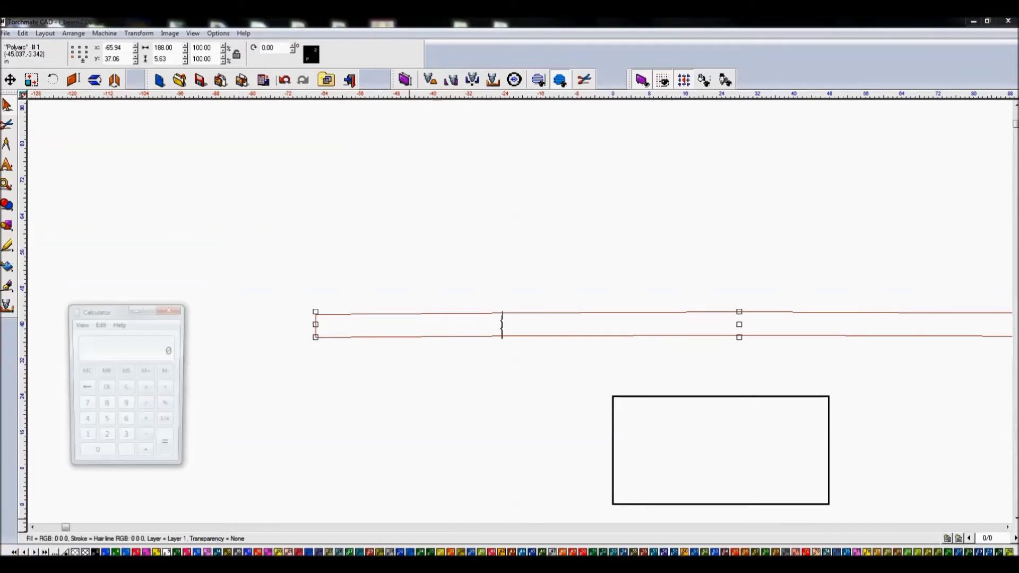
pyautogui.write('1')
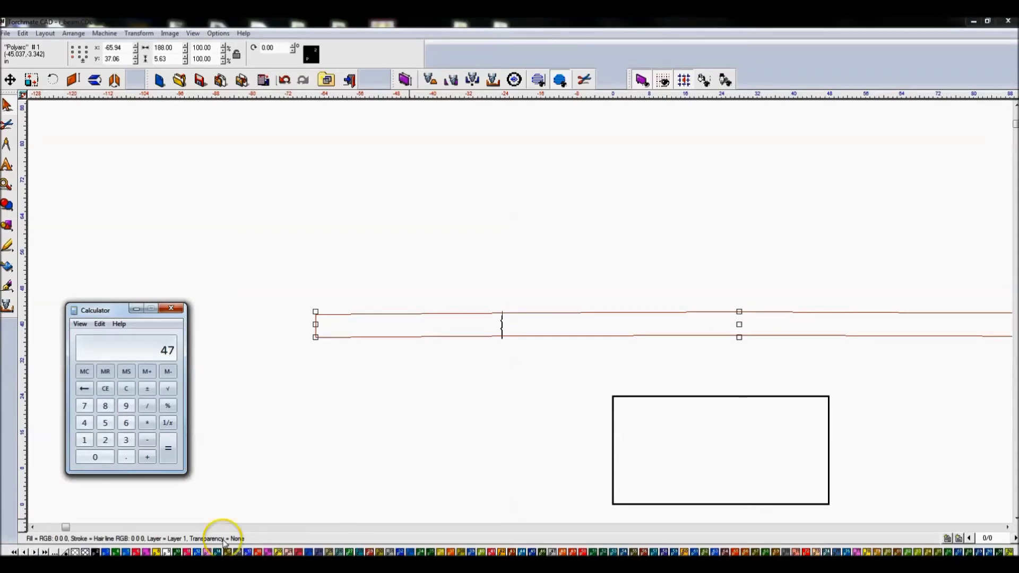
pyautogui.click(171, 308)
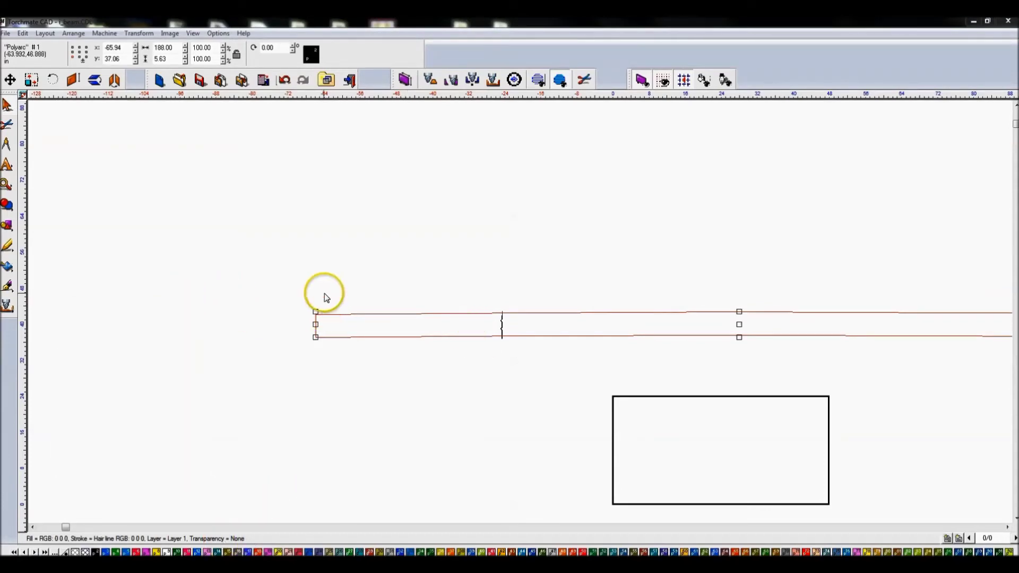
# Duplicate the joint strip and move the copy above the 188-inch strip, to about X -3.44, Y 58.25.
pyautogui.doubleClick(321, 324)
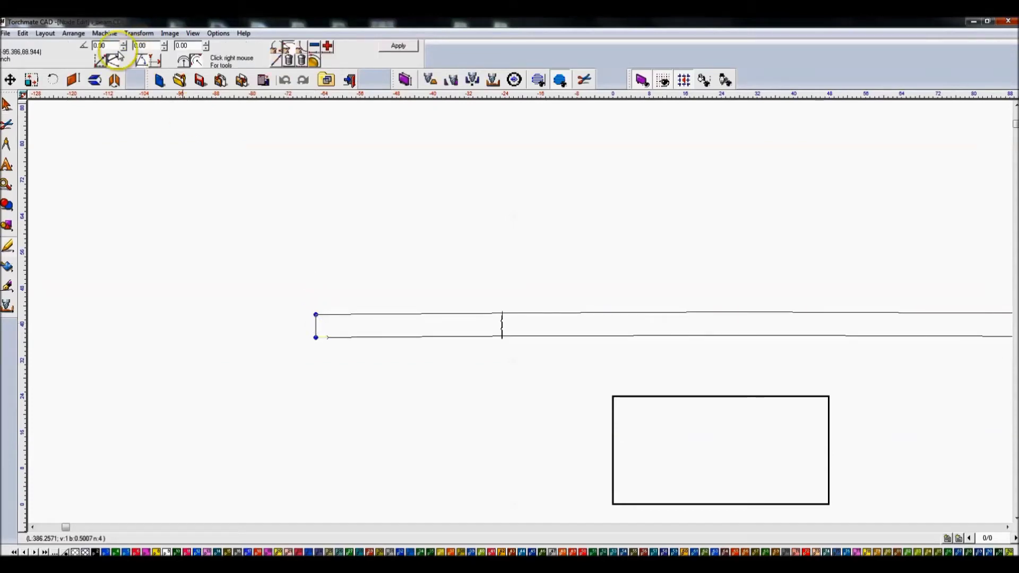
pyautogui.click(8, 101)
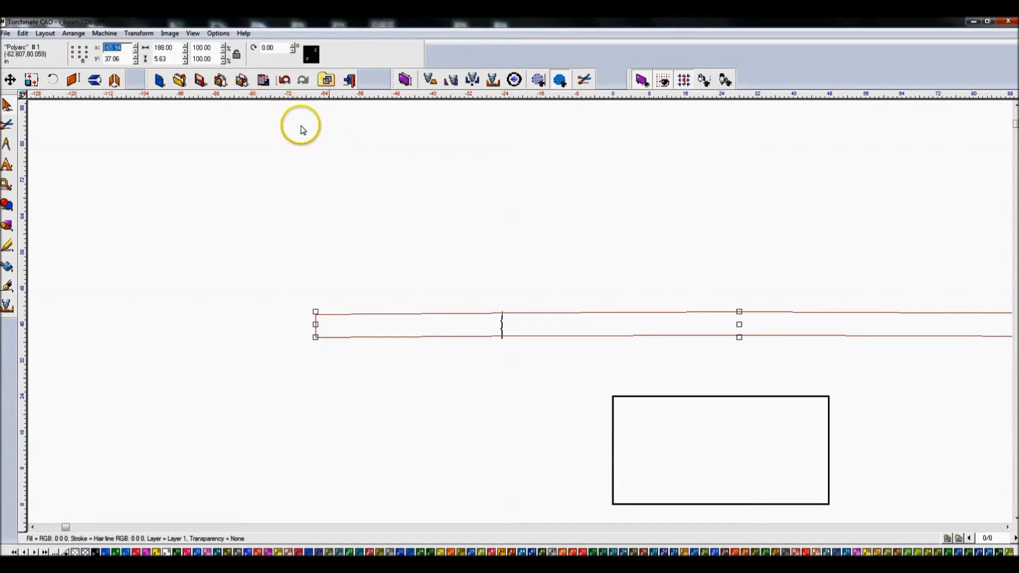
pyautogui.click(493, 326)
pyautogui.click(501, 324)
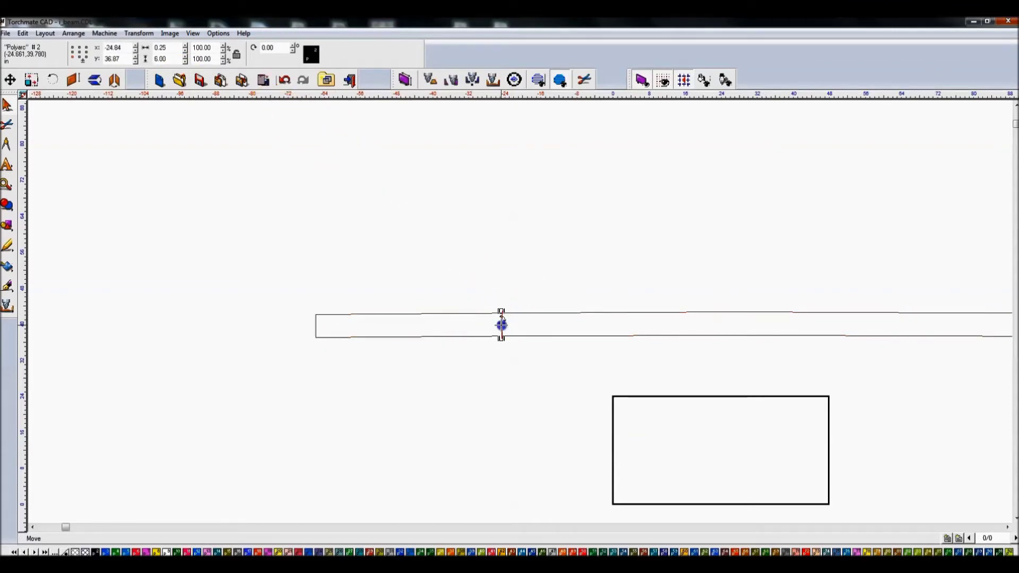
pyautogui.hotkey('ctrl', 'd')
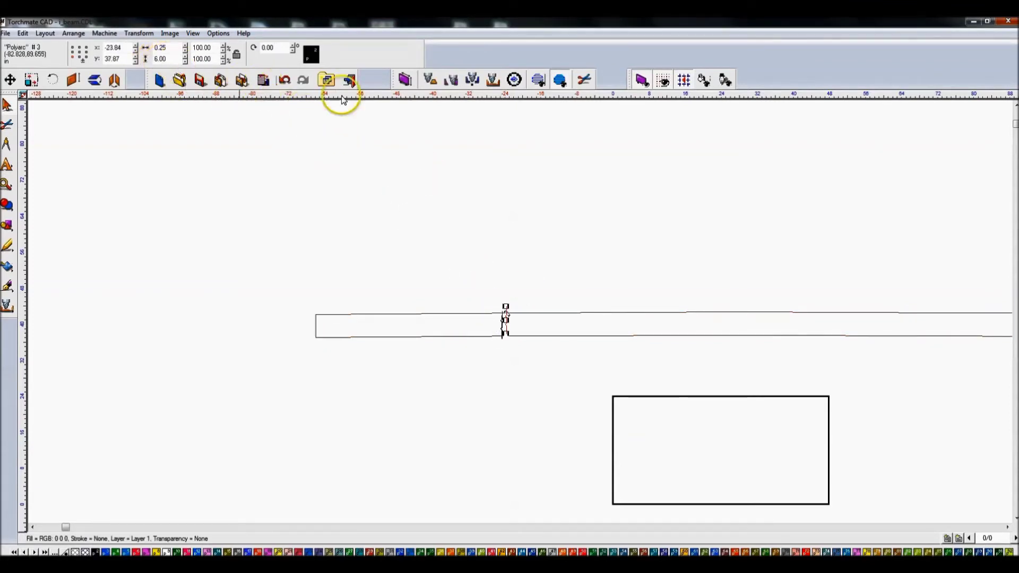
pyautogui.moveTo(505, 313); pyautogui.dragTo(598, 221)
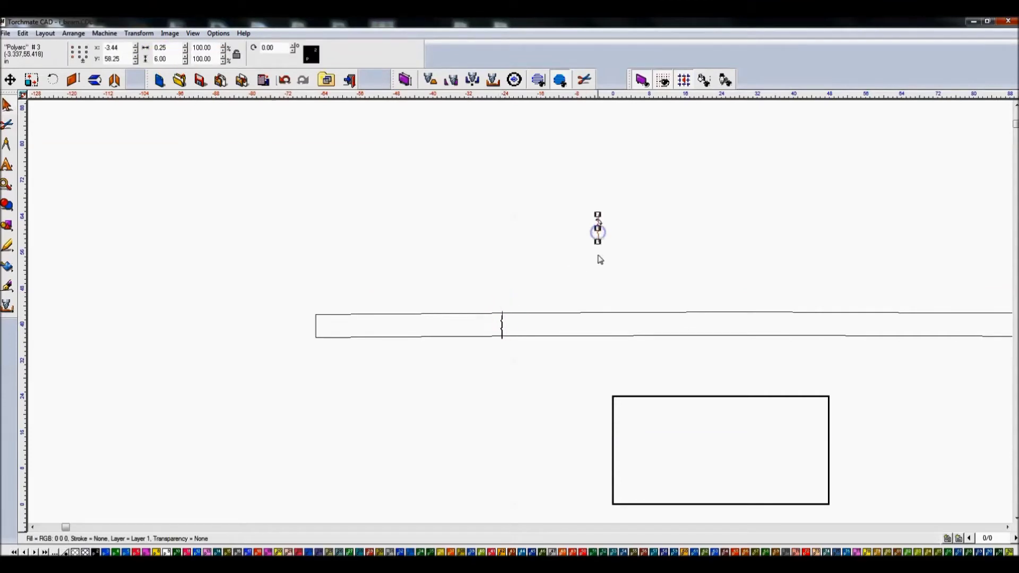
# Set the original joint strip's X position to -18.94 and centre it vertically on the 188-inch strip.
pyautogui.moveTo(484, 275); pyautogui.dragTo(553, 398)
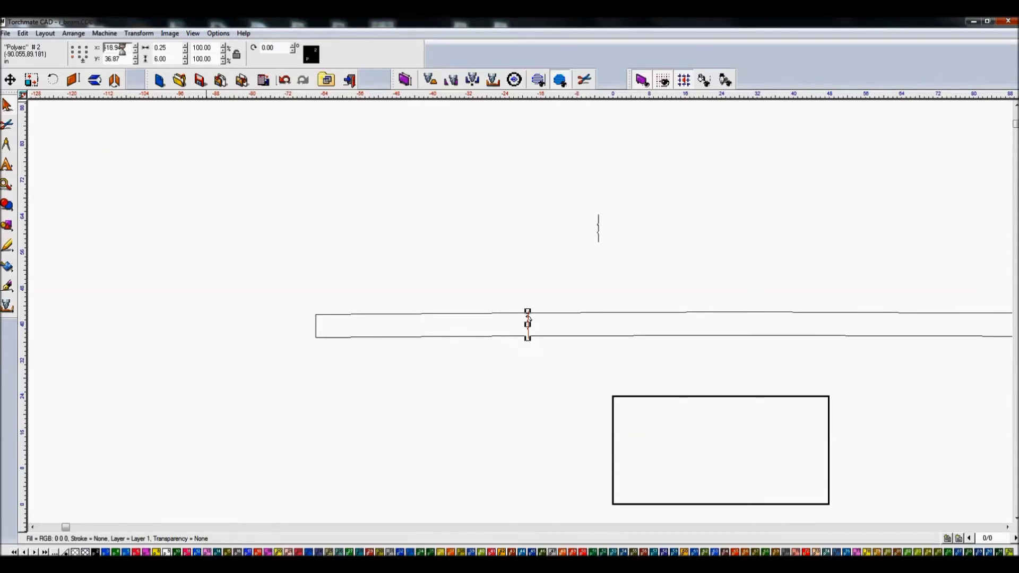
pyautogui.click(564, 352)
pyautogui.scroll(2, 515, 311)
pyautogui.click(479, 289)
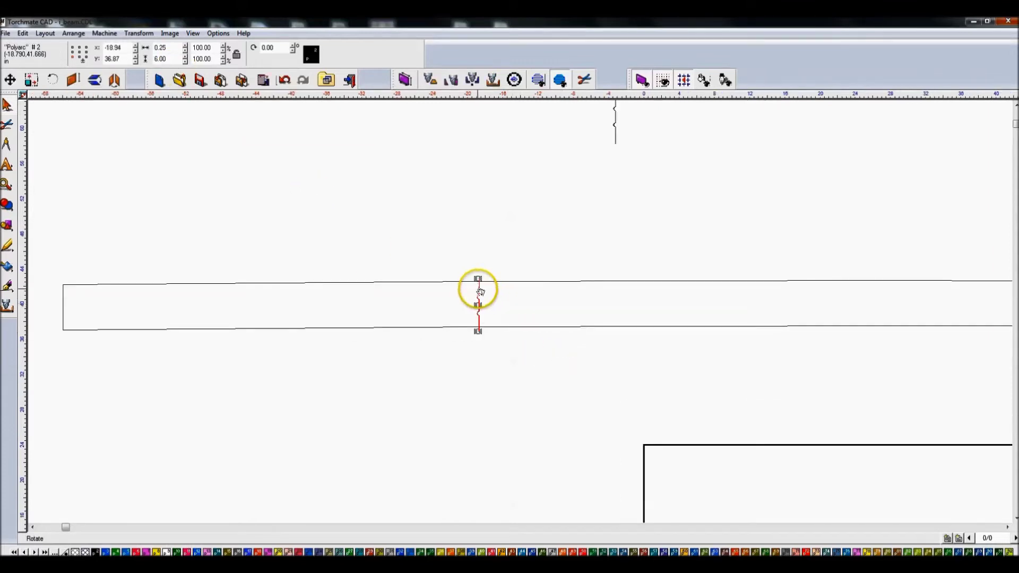
pyautogui.keyDown('shift'); pyautogui.click(496, 280); pyautogui.keyUp('shift')
pyautogui.press('F9')
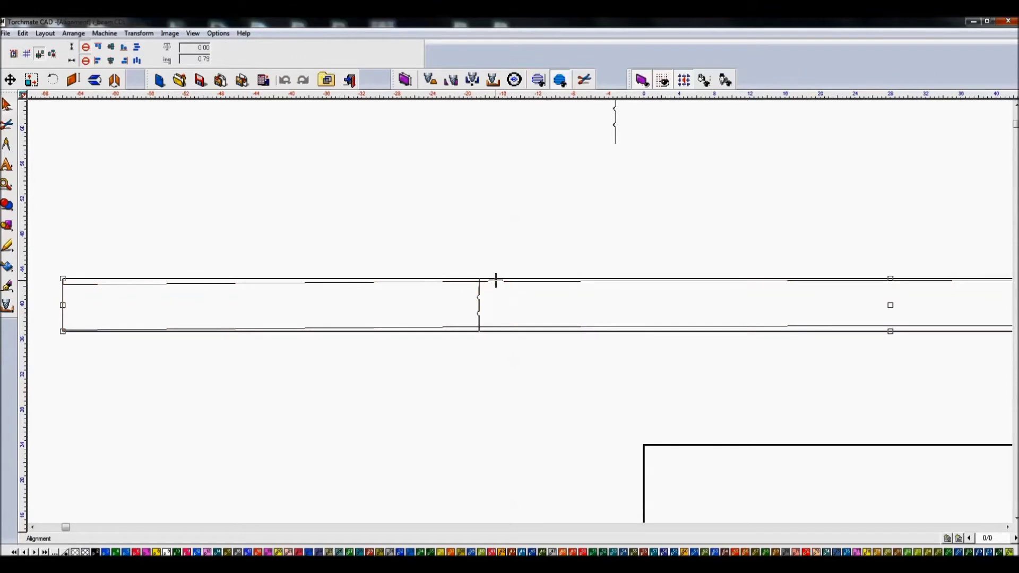
pyautogui.click(109, 46)
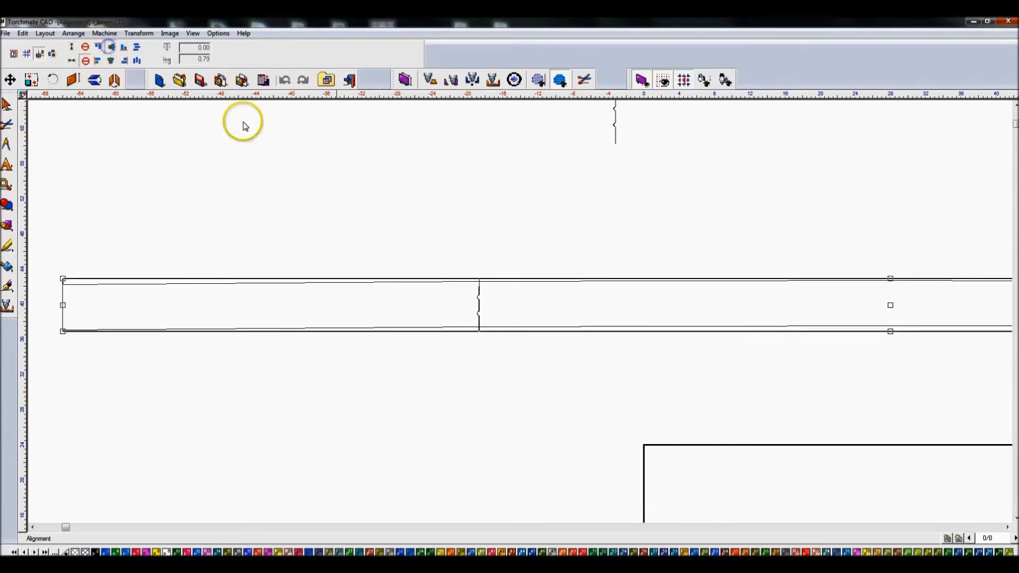
pyautogui.click(568, 248)
# Duplicate the spare joint strip twice and move a copy aside to about X 30.62, Y 69.06.
pyautogui.scroll(-2, 499, 321)
pyautogui.scroll(2, 522, 316)
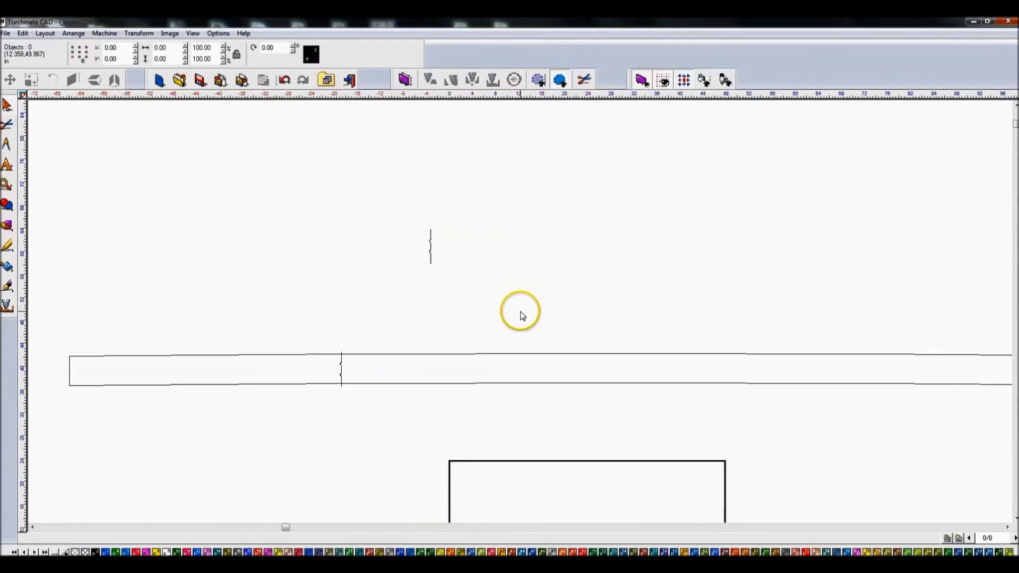
pyautogui.click(430, 250)
pyautogui.hotkey('ctrl', 'd')
pyautogui.hotkey('ctrl', 'd')
pyautogui.moveTo(442, 234); pyautogui.dragTo(626, 183)
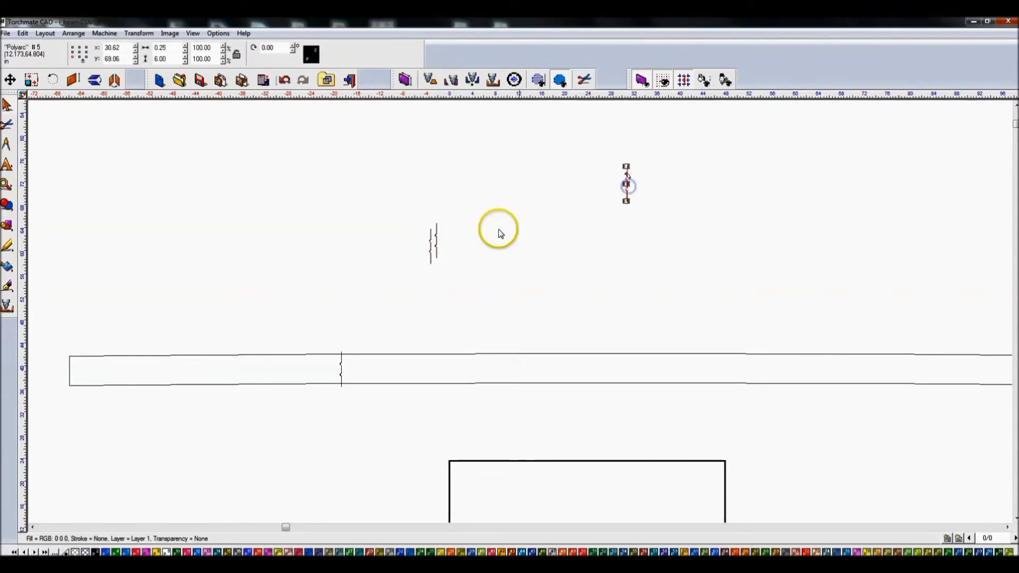
# Move two of the joint copies onto the long strip, at about X 29 and X 74.
pyautogui.click(432, 241)
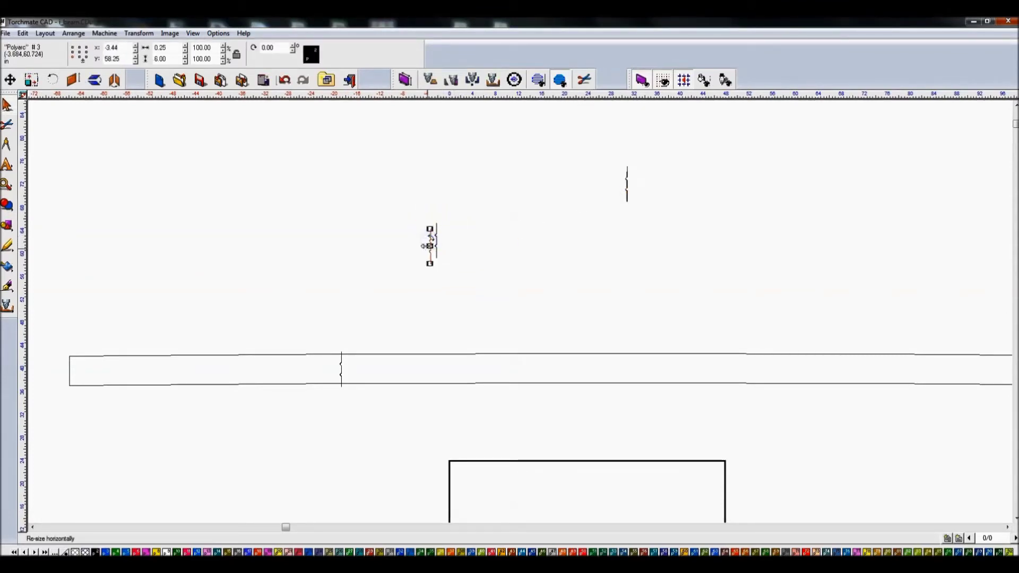
pyautogui.doubleClick(428, 246)
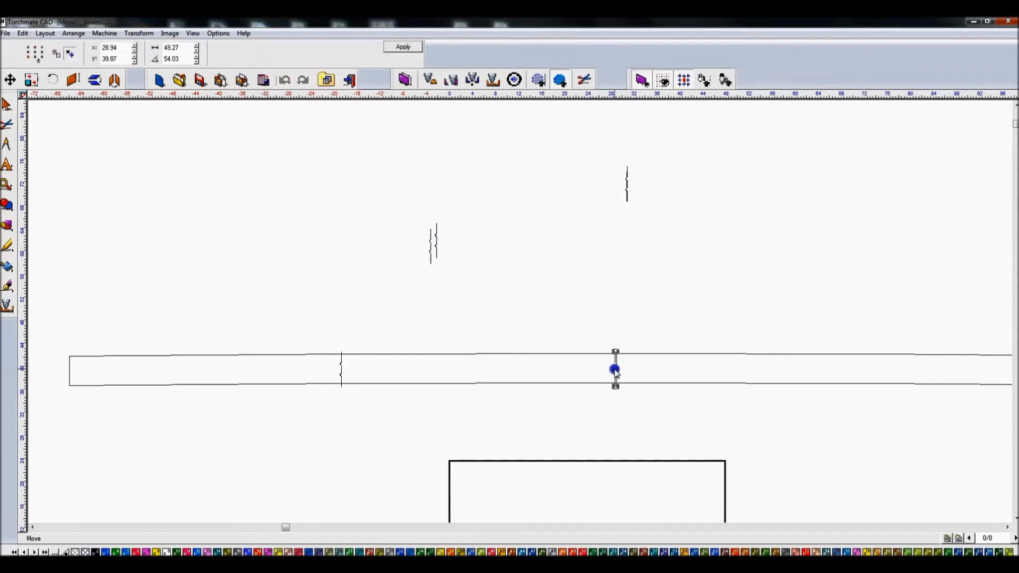
pyautogui.click(434, 236)
pyautogui.moveTo(437, 235); pyautogui.dragTo(923, 432)
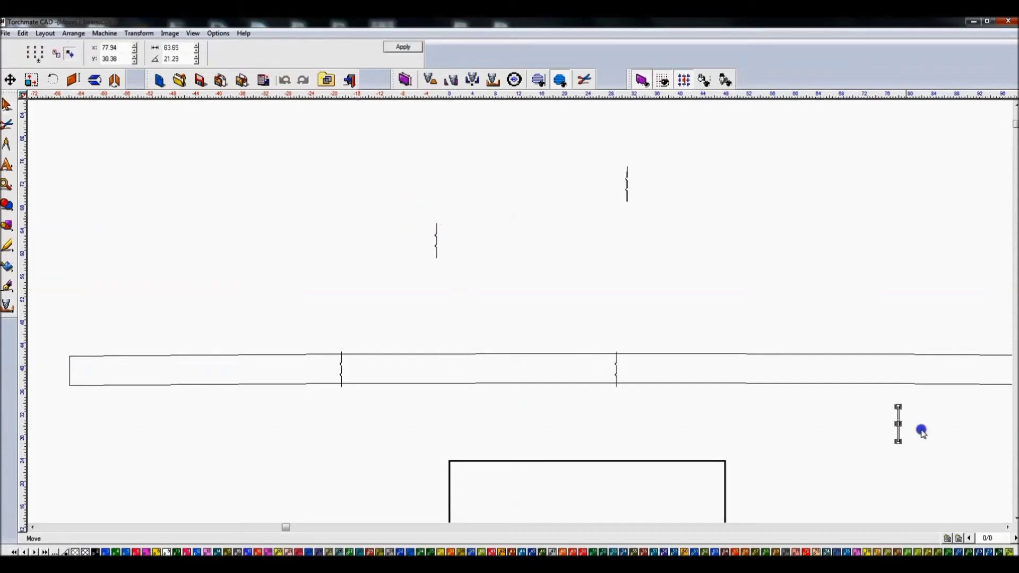
pyautogui.moveTo(887, 378); pyautogui.dragTo(876, 366)
pyautogui.click(609, 408)
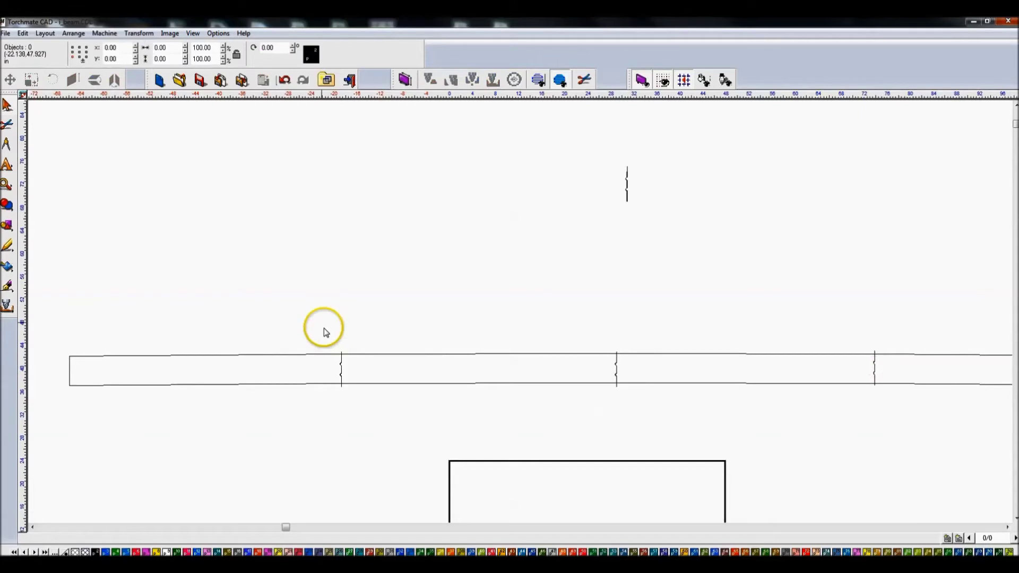
# Set the middle joint strip's X position to 28.06 and centre it vertically on the long strip.
pyautogui.click(341, 371)
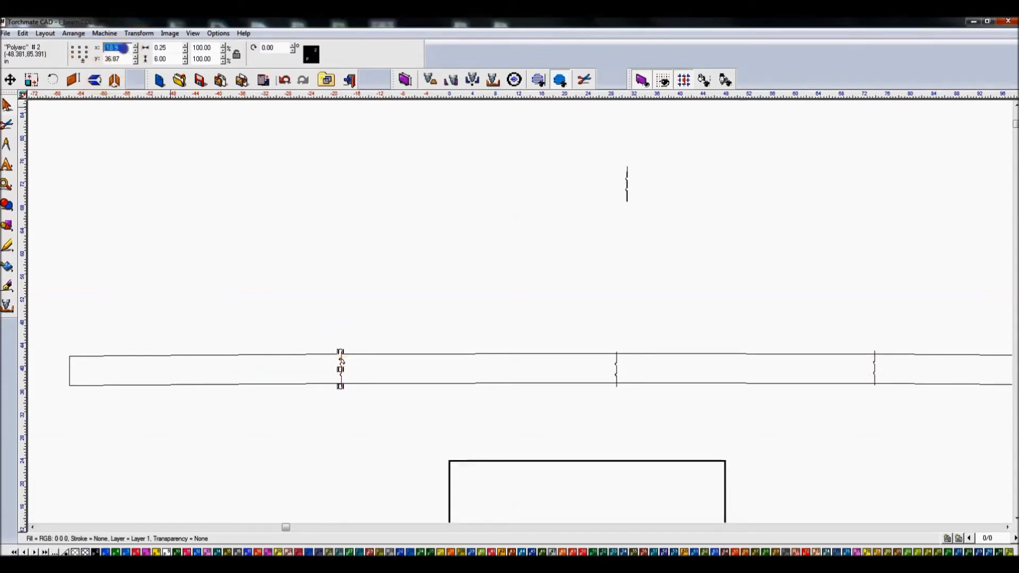
pyautogui.moveTo(569, 310); pyautogui.dragTo(659, 415)
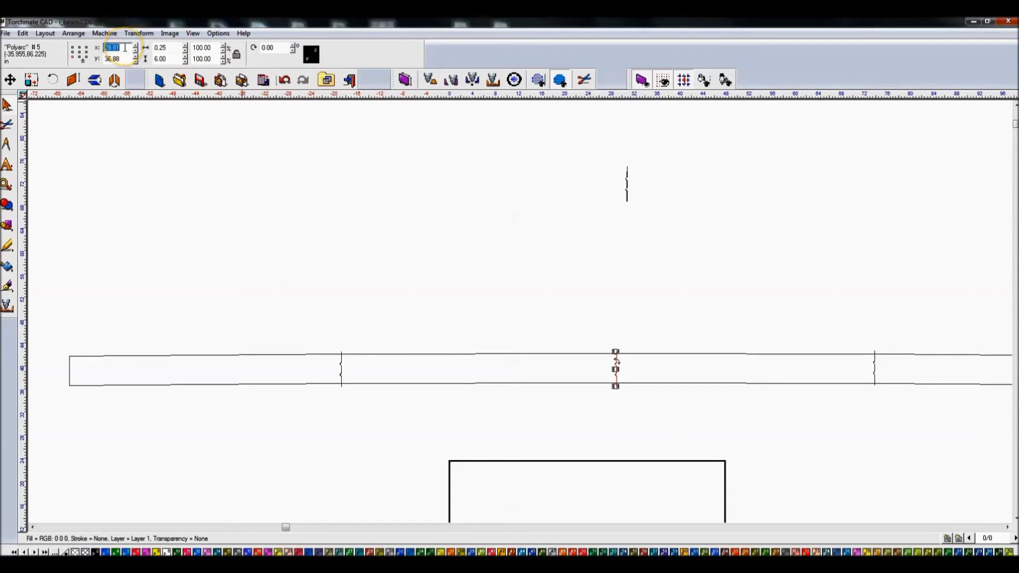
pyautogui.moveTo(292, 266); pyautogui.dragTo(379, 444)
pyautogui.moveTo(589, 309); pyautogui.dragTo(655, 446)
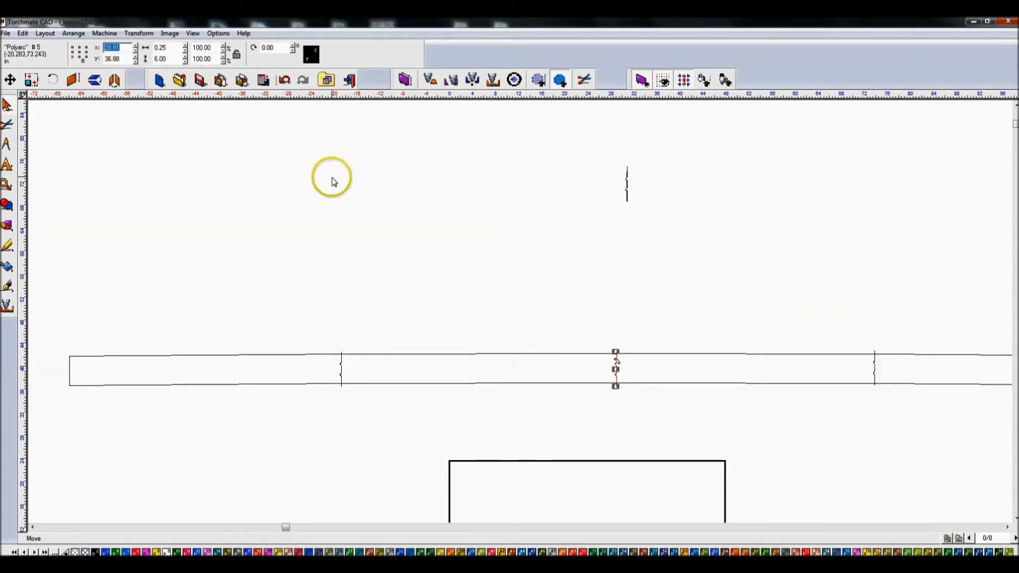
pyautogui.moveTo(304, 327); pyautogui.dragTo(371, 398)
pyautogui.click(118, 48)
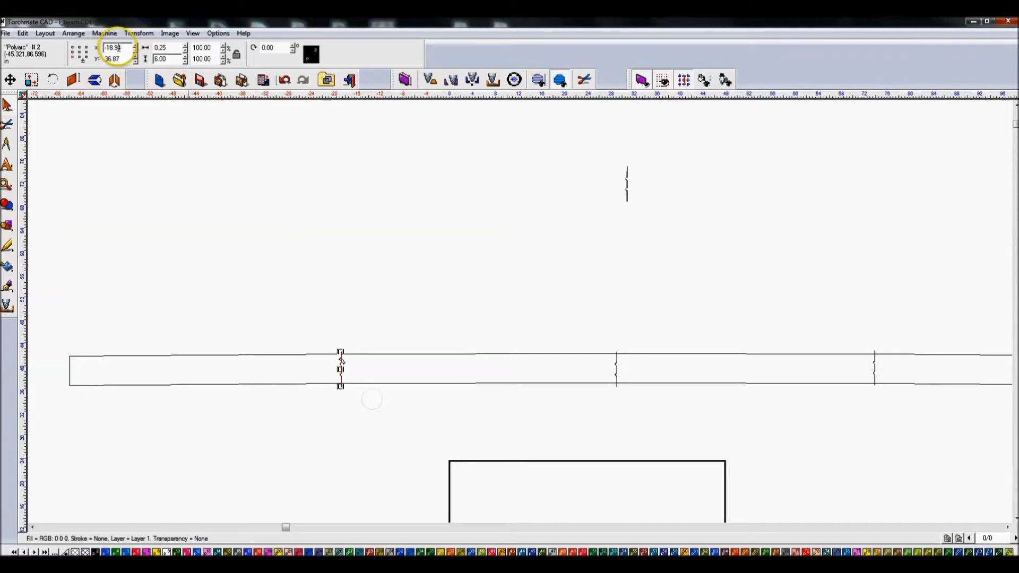
pyautogui.moveTo(448, 209); pyautogui.dragTo(677, 426)
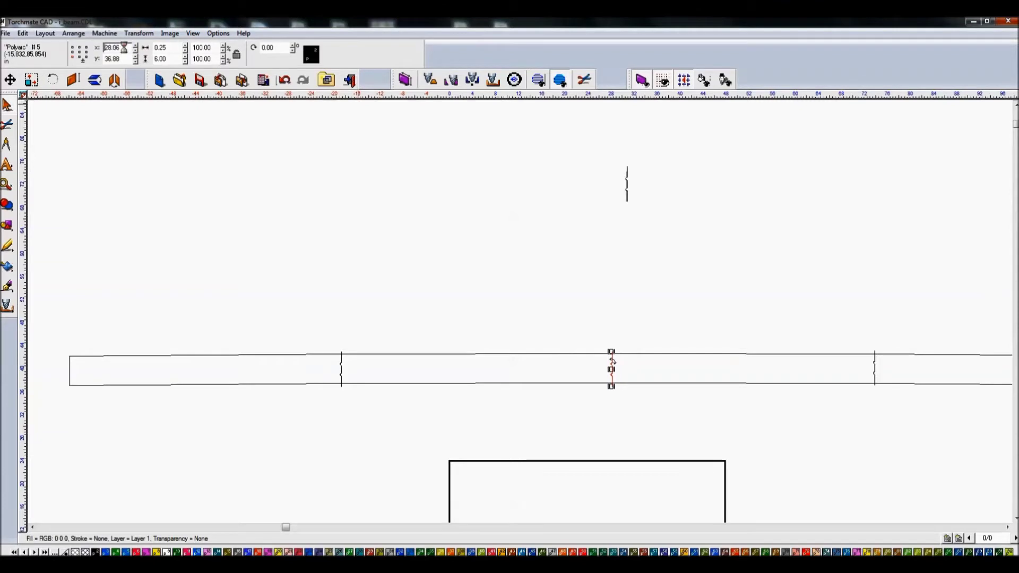
pyautogui.click(561, 353)
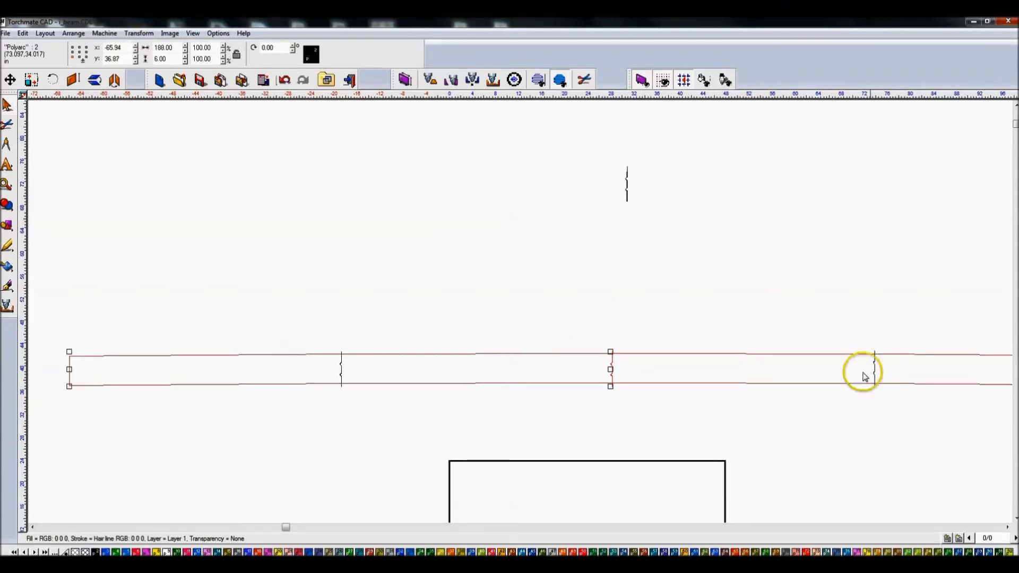
pyautogui.click(868, 407)
# Set the rightmost joint strip's X position to 75.06 and centre it vertically on the long strip.
pyautogui.moveTo(608, 318); pyautogui.dragTo(655, 403)
pyautogui.doubleClick(122, 48)
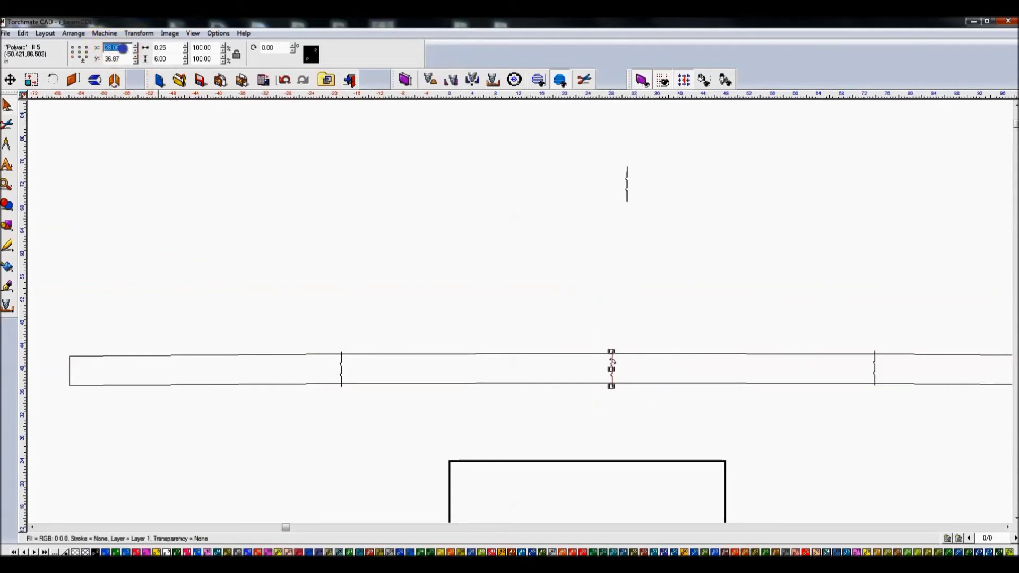
pyautogui.moveTo(826, 329); pyautogui.dragTo(903, 409)
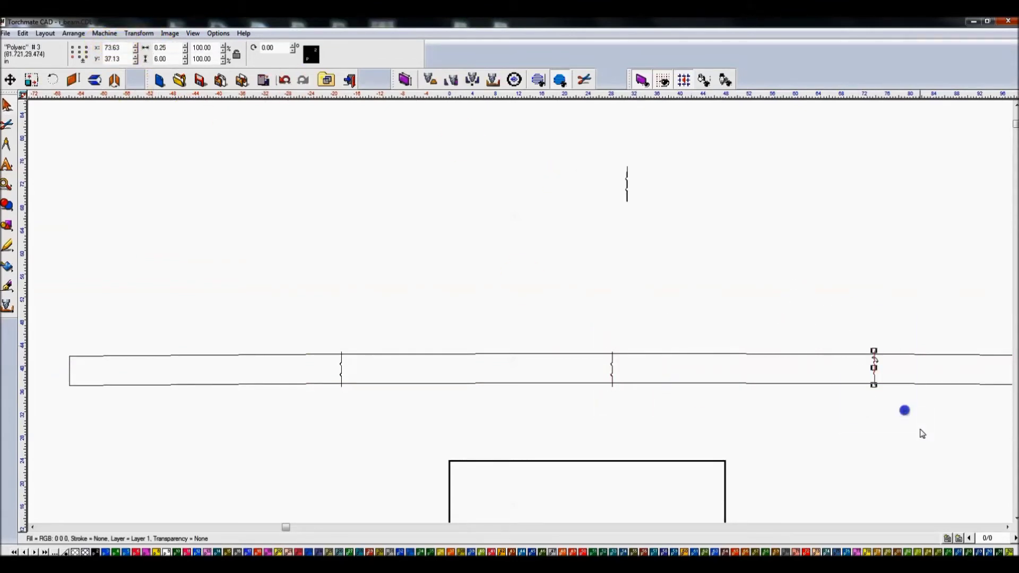
pyautogui.doubleClick(124, 48)
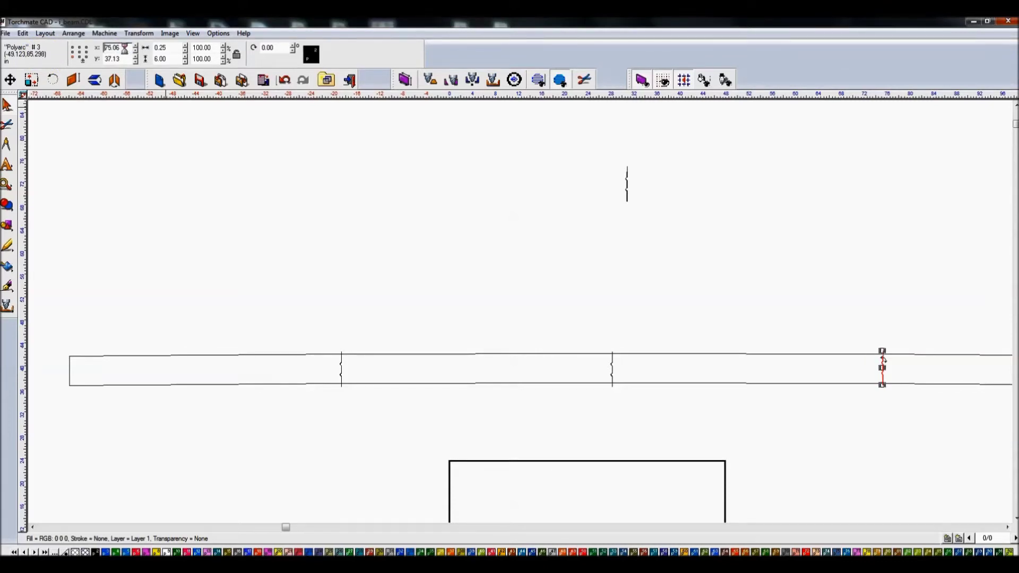
pyautogui.click(867, 354)
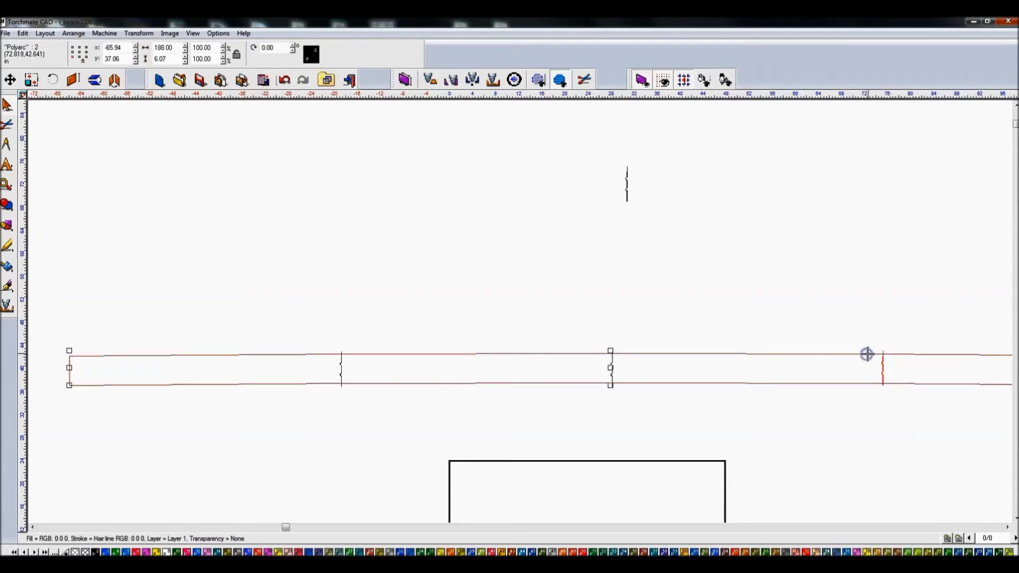
pyautogui.press('F11')
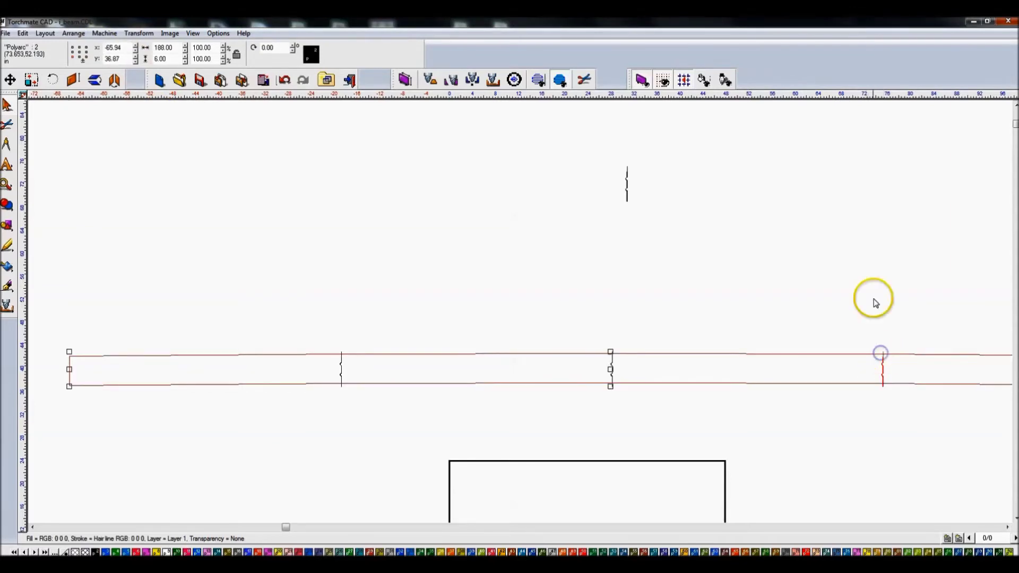
pyautogui.click(875, 302)
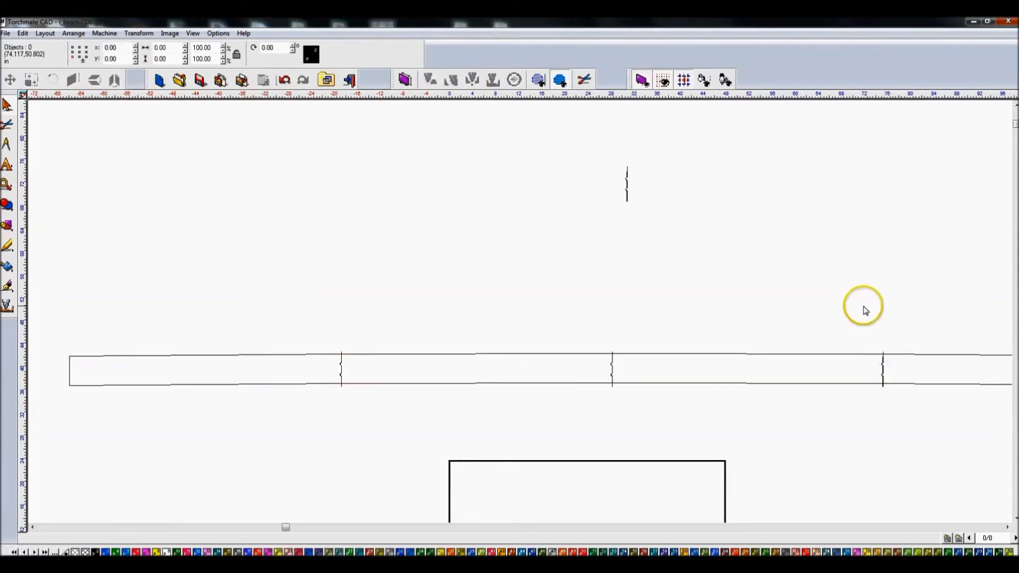
# Cut the long strip with each of the three joint strips in turn to split it into four sections.
pyautogui.click(341, 360)
pyautogui.click(339, 354)
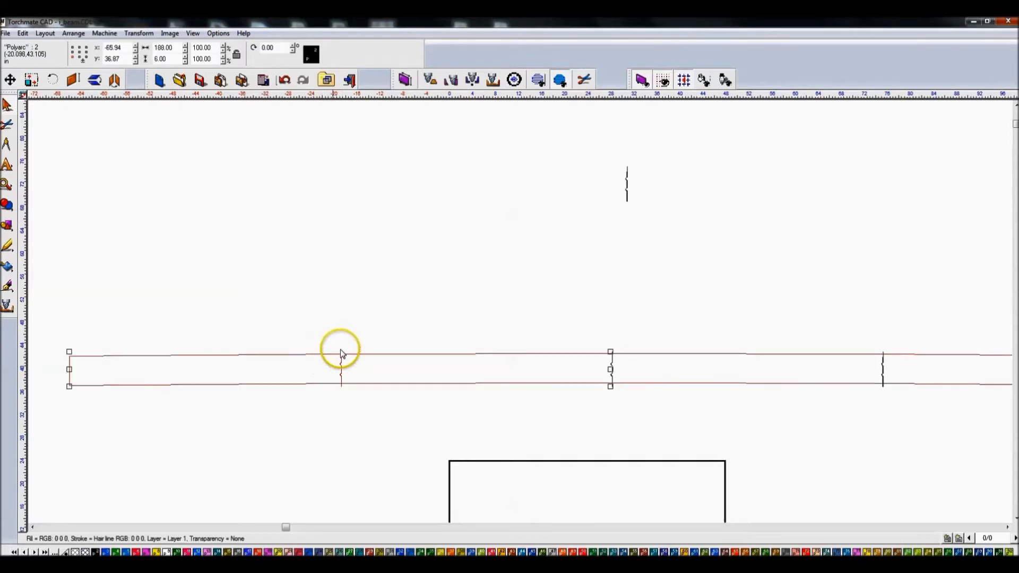
pyautogui.click(423, 340)
pyautogui.click(612, 365)
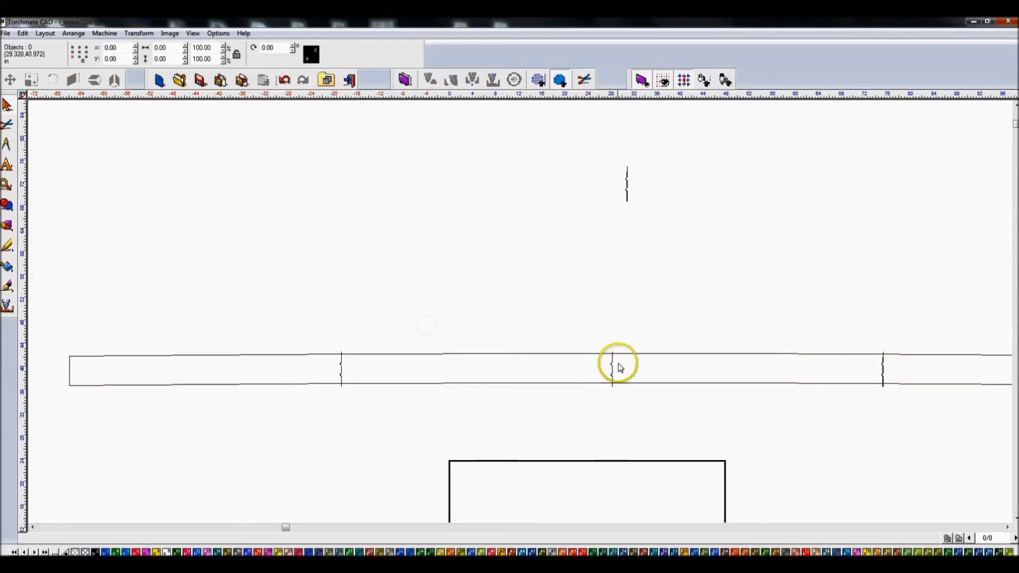
pyautogui.click(565, 355)
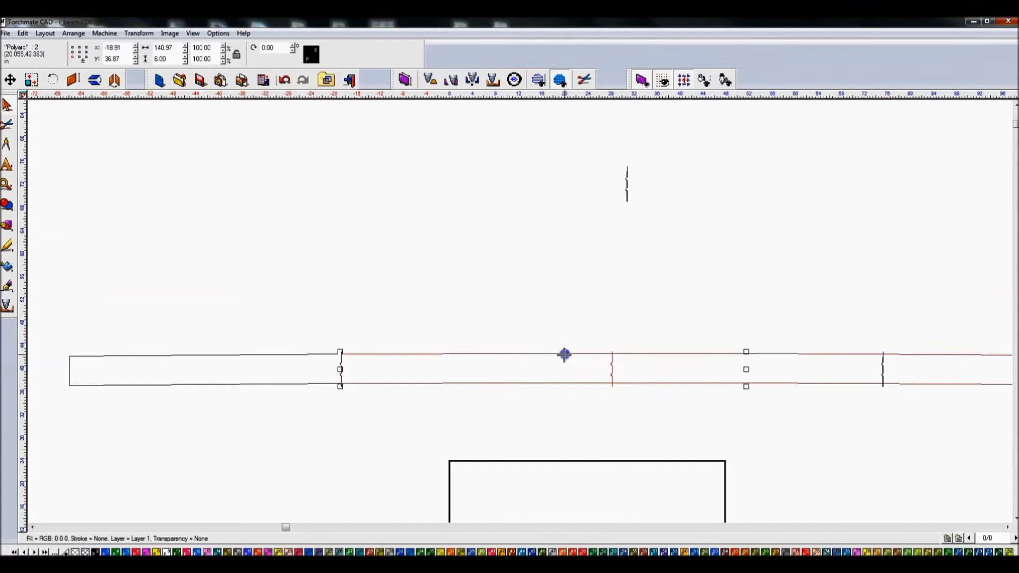
pyautogui.click(889, 369)
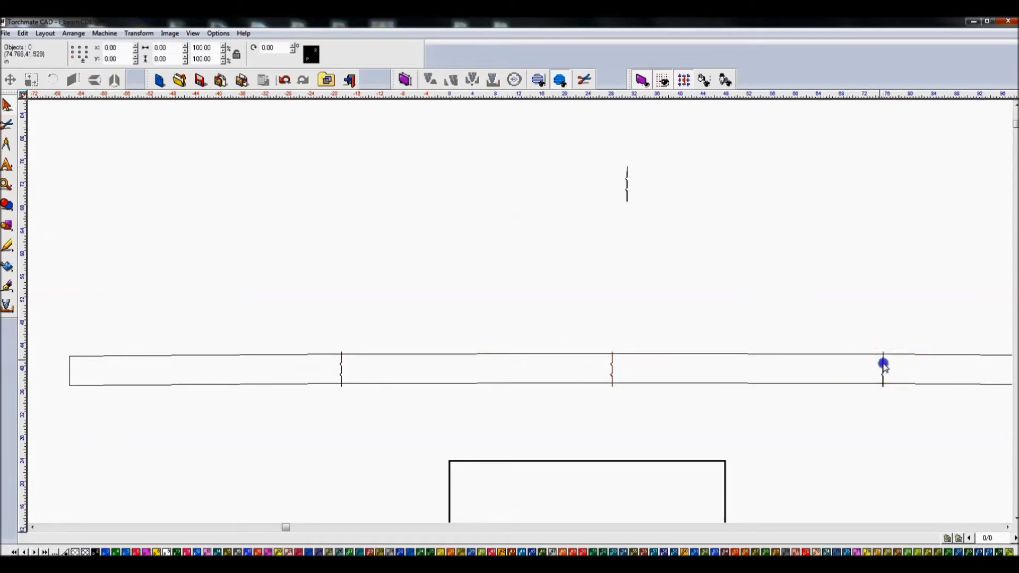
pyautogui.click(882, 361)
pyautogui.click(829, 354)
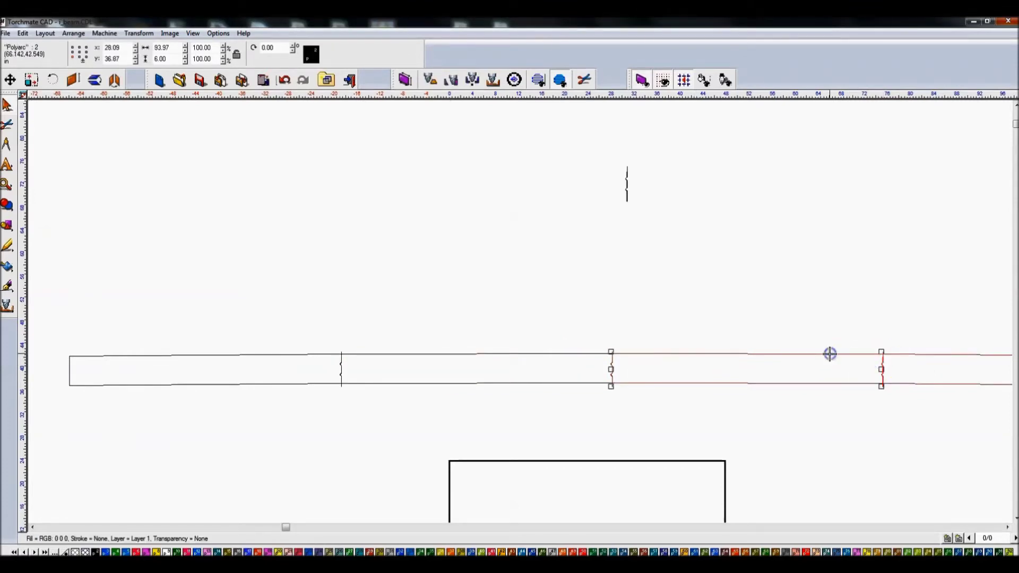
pyautogui.click(791, 314)
# Delete the leftover joint fragments at each of the three cuts in the long strip.
pyautogui.moveTo(307, 282); pyautogui.dragTo(393, 447)
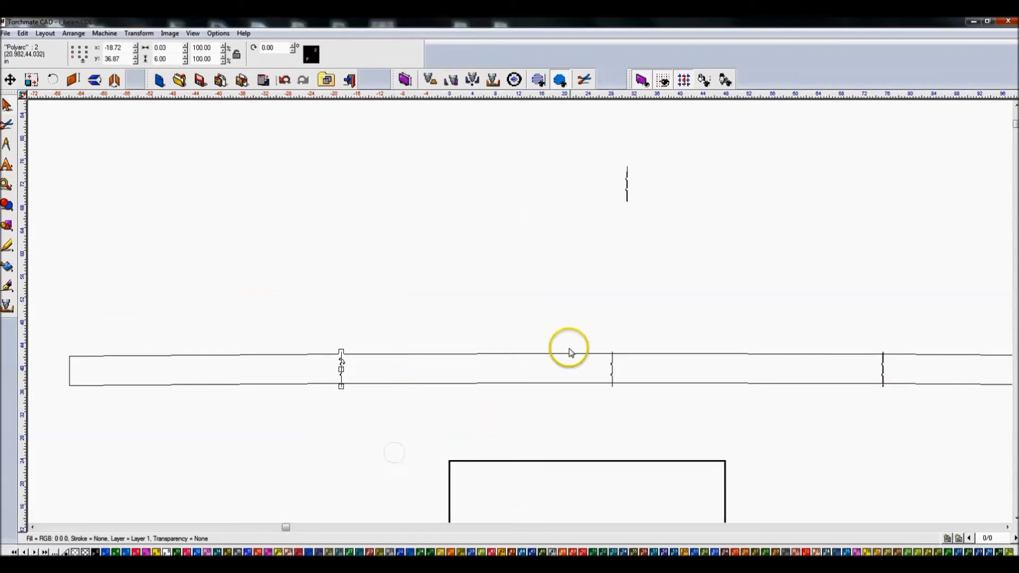
pyautogui.press('Delete')
pyautogui.moveTo(591, 325); pyautogui.dragTo(632, 403)
pyautogui.press('Delete')
pyautogui.moveTo(873, 332); pyautogui.dragTo(889, 408)
pyautogui.press('Delete')
# Examine the cut joints along the divided strip and compare the sections with the plate rectangle.
pyautogui.scroll(-3, 954, 398)
pyautogui.scroll(3, 525, 309)
pyautogui.scroll(-2, 520, 314)
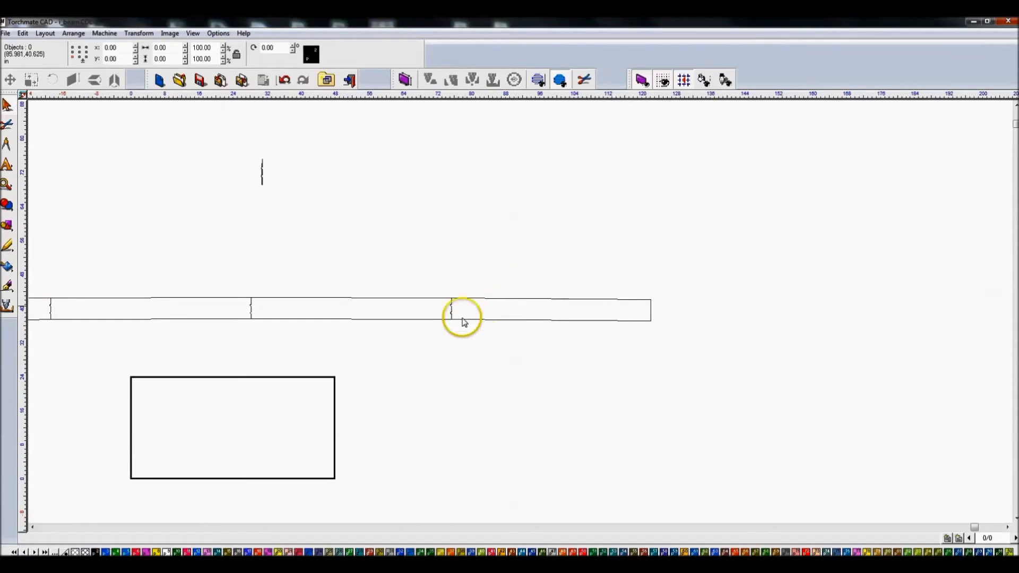
pyautogui.scroll(2, 499, 334)
pyautogui.scroll(-2, 498, 334)
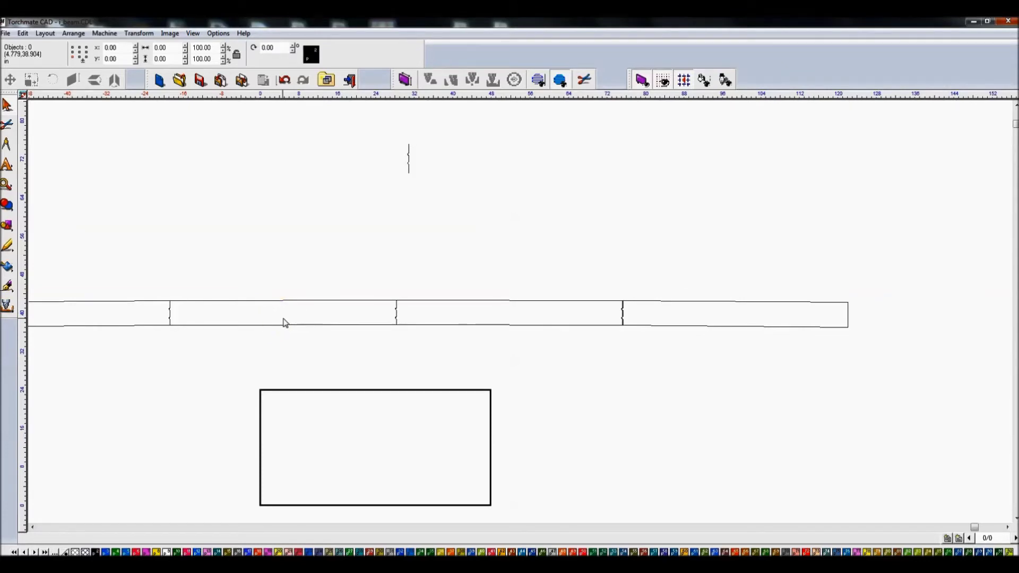
pyautogui.scroll(-3, 519, 312)
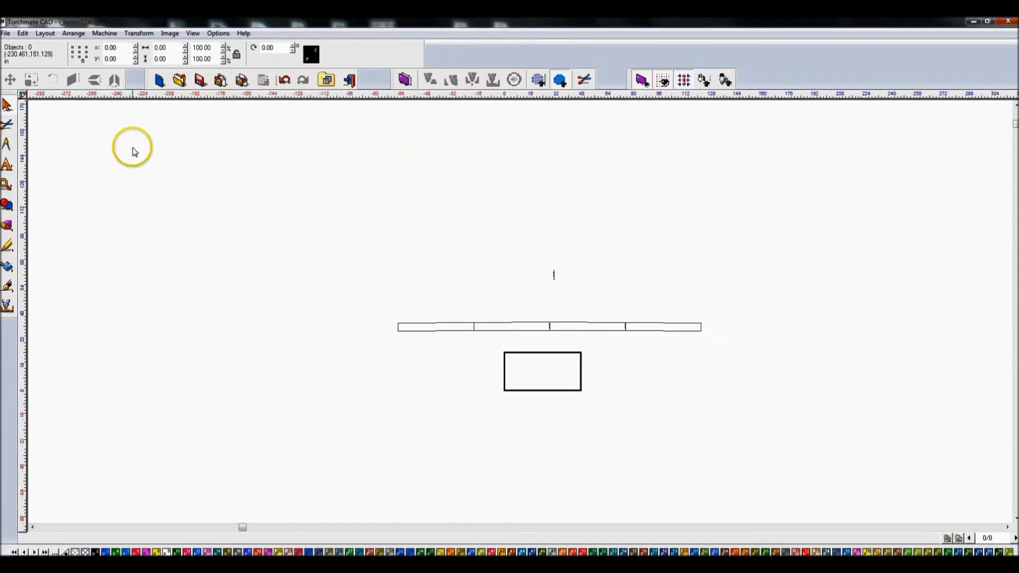
# Start a text label above the leftmost section of the strip with the Text Compose tool.
pyautogui.click(15, 168)
pyautogui.click(35, 169)
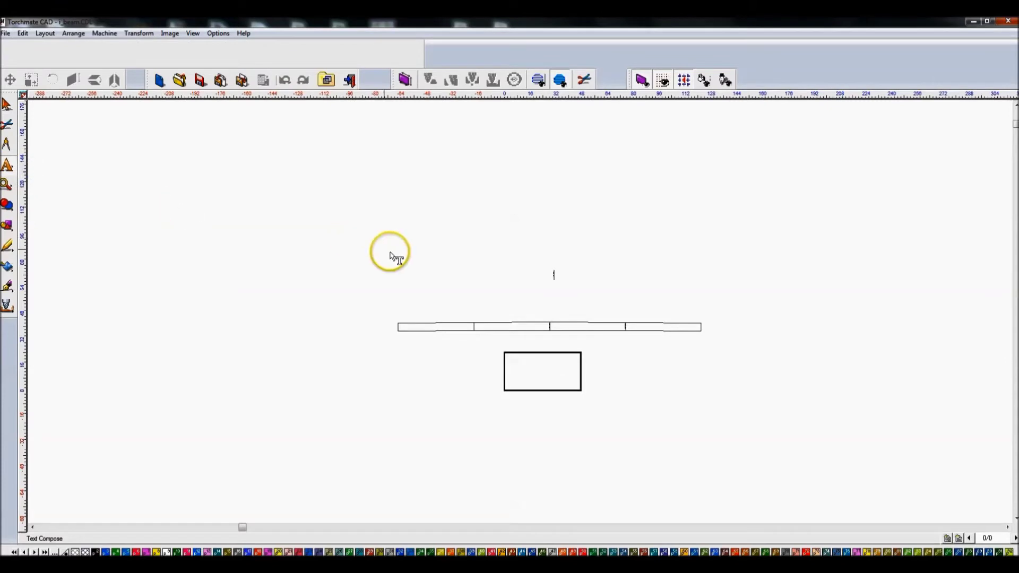
pyautogui.scroll(5, 560, 335)
pyautogui.scroll(-3, 539, 313)
pyautogui.scroll(2, 521, 310)
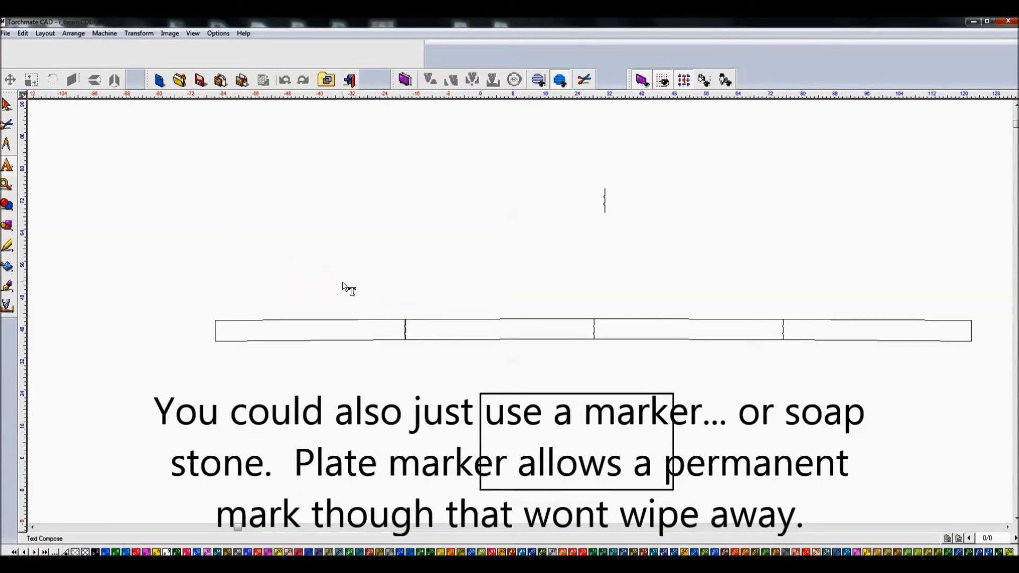
pyautogui.click(268, 270)
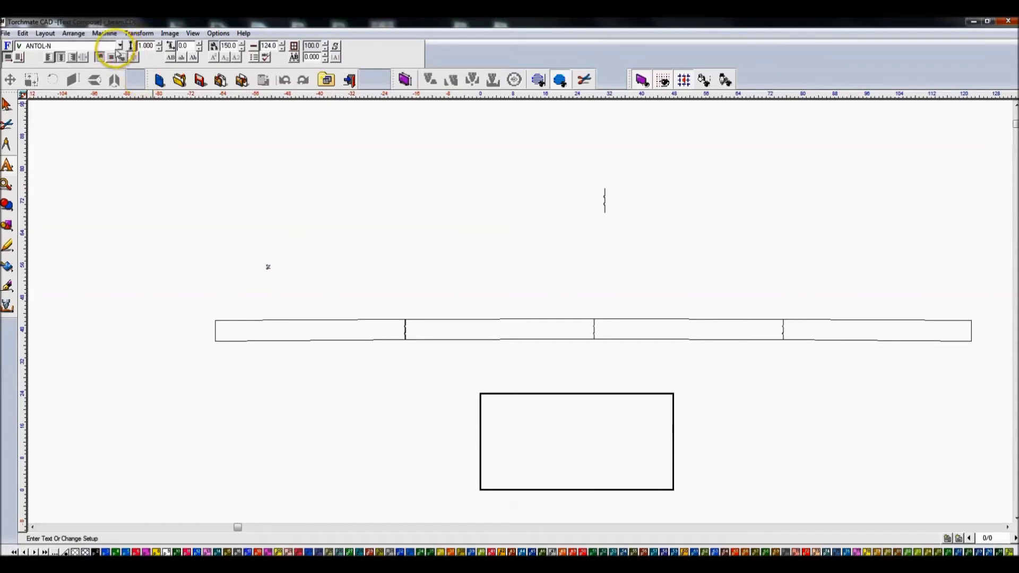
pyautogui.click(7, 104)
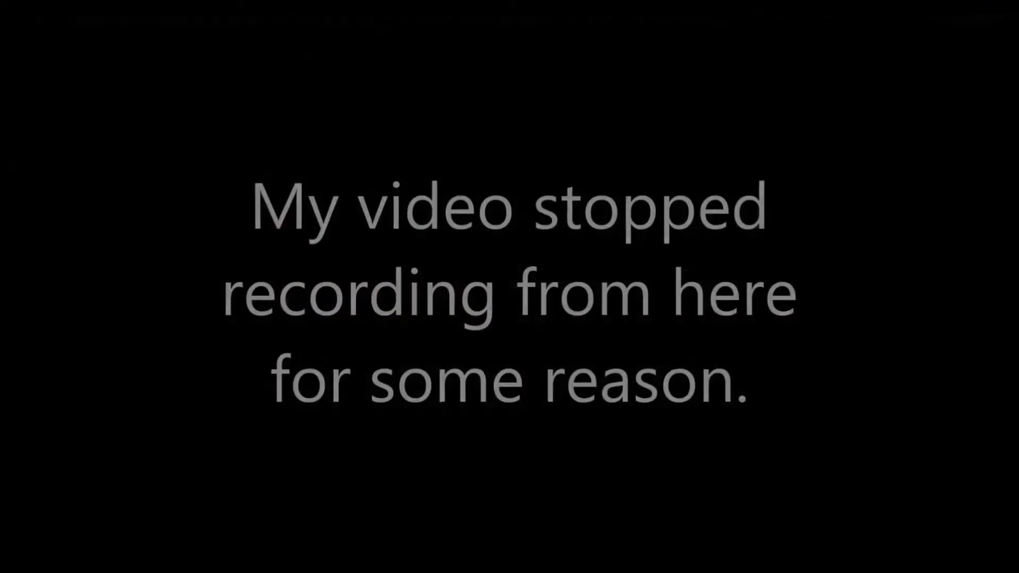